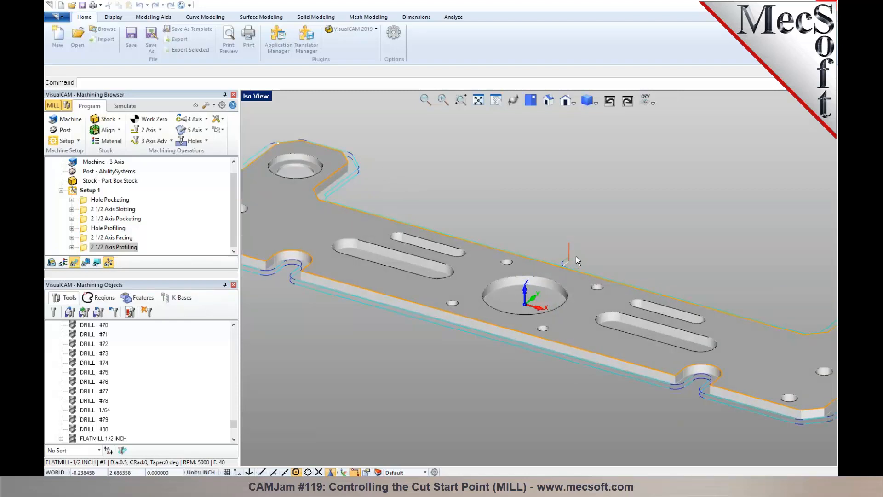
- Review the cut start point settings in the Cut Parameters of a new 2 1/2 Axis Profiling operation, and cancel it
{"action": "scroll", "coordinate": [548, 248], "scroll_direction": "down", "scroll_amount": 2}
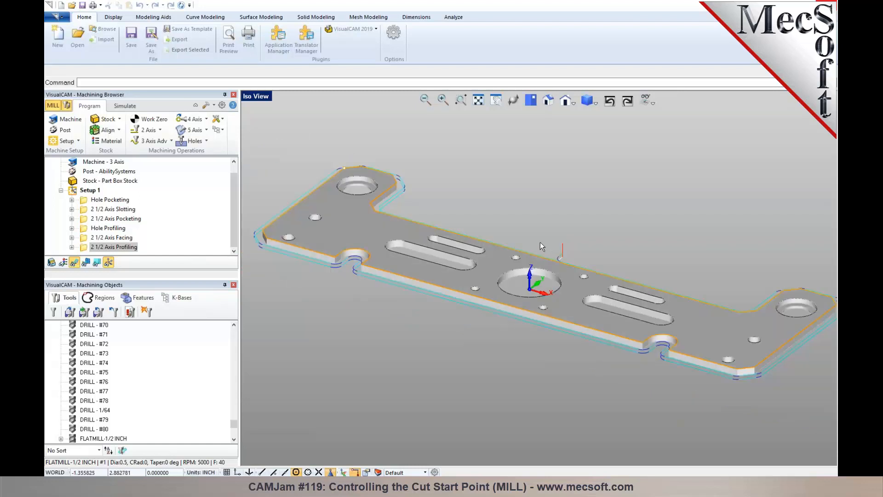
{"action": "left_click", "coordinate": [160, 131]}
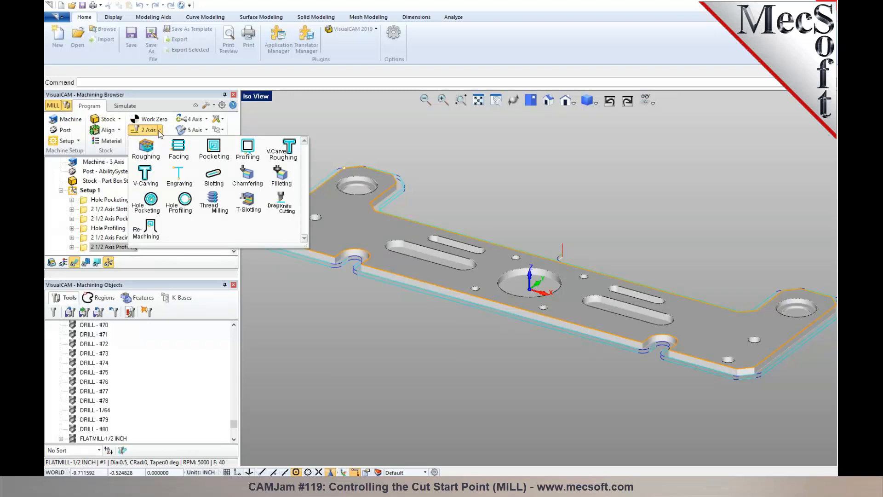
{"action": "left_click", "coordinate": [251, 157]}
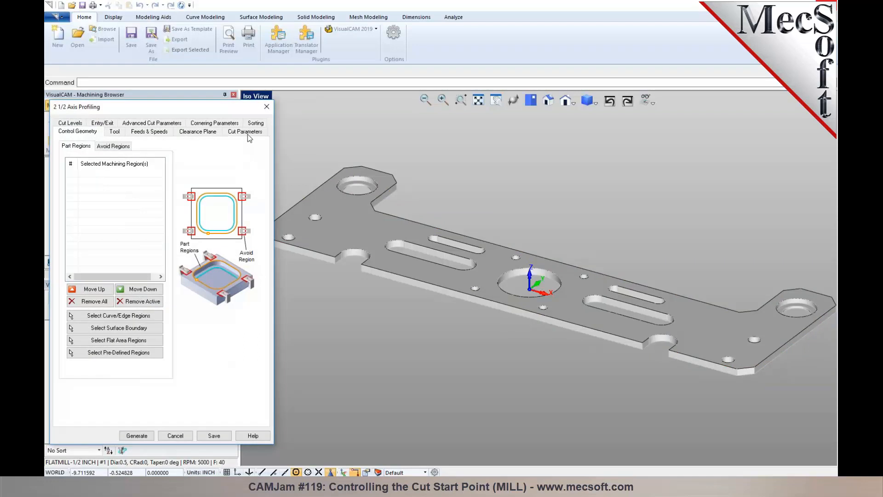
{"action": "left_click", "coordinate": [248, 133]}
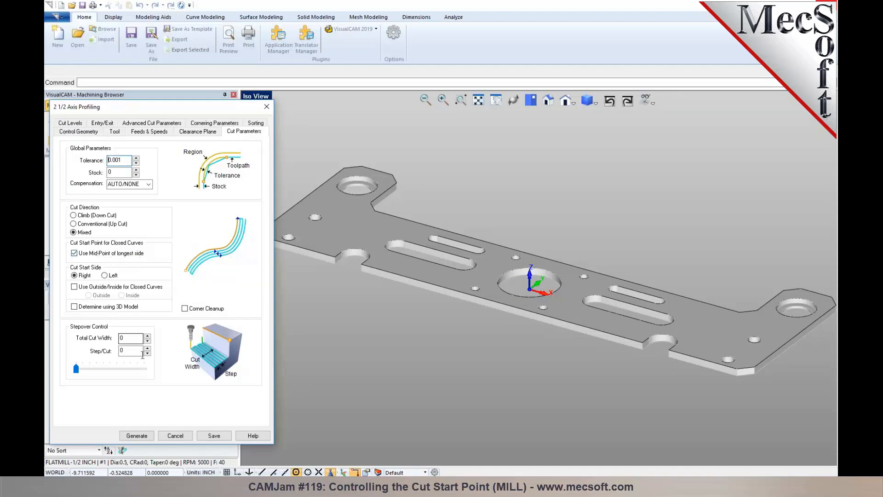
{"action": "left_click", "coordinate": [175, 436]}
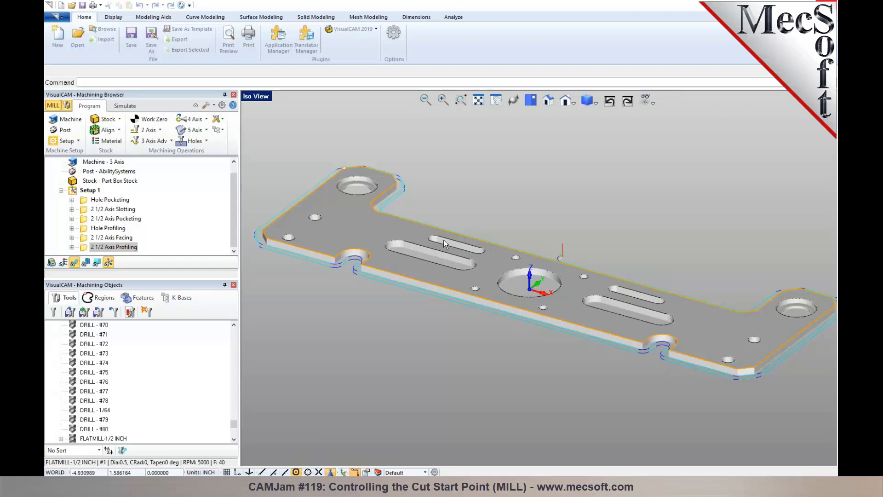
- Turn off Use Mid-Point of longest side in the existing 2 1/2 Axis Profiling operation and regenerate its toolpath
{"action": "middle_click_drag", "start_coordinate": [562, 269], "coordinate": [537, 268]}
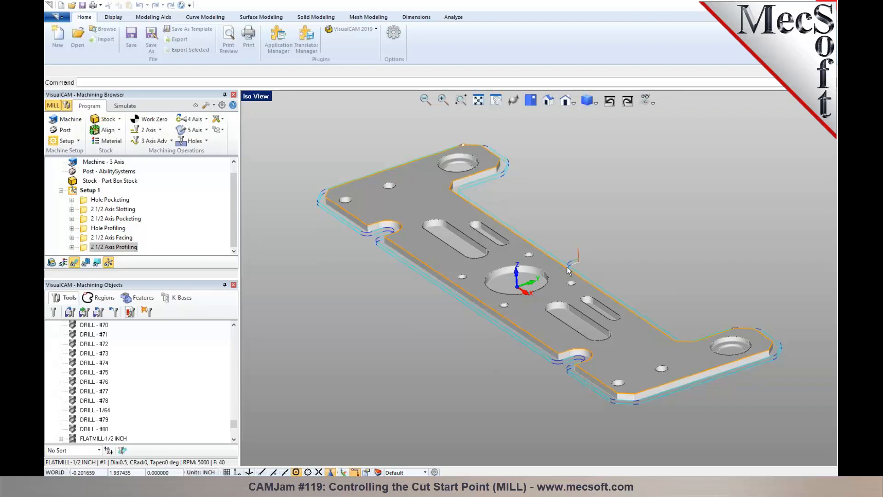
{"action": "right_click_drag", "start_coordinate": [473, 211], "coordinate": [511, 219]}
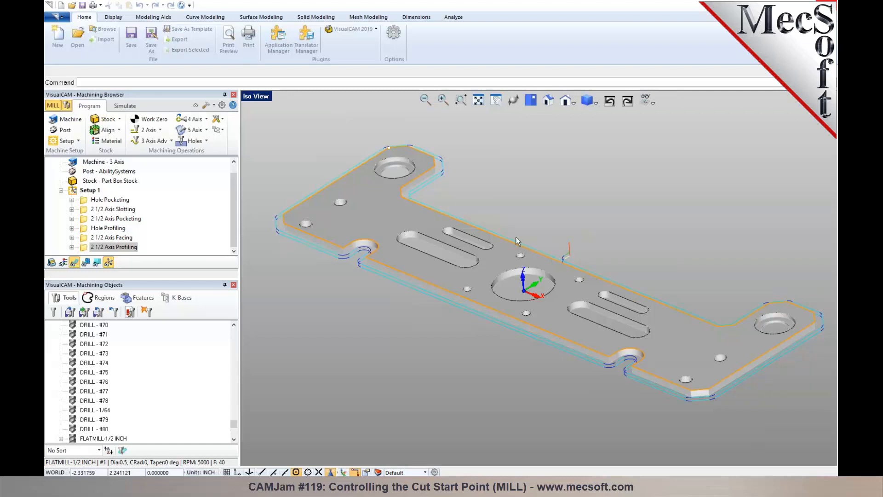
{"action": "left_click", "coordinate": [84, 248]}
{"action": "double_click", "coordinate": [84, 248]}
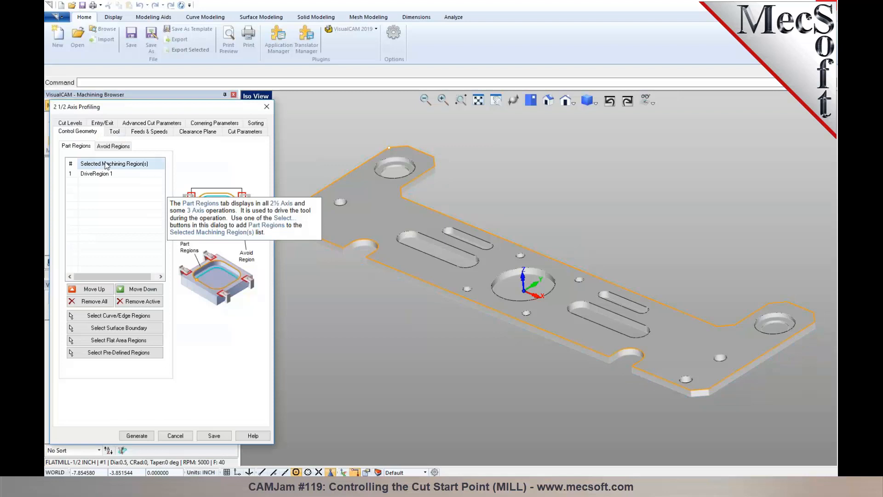
{"action": "left_click", "coordinate": [243, 133]}
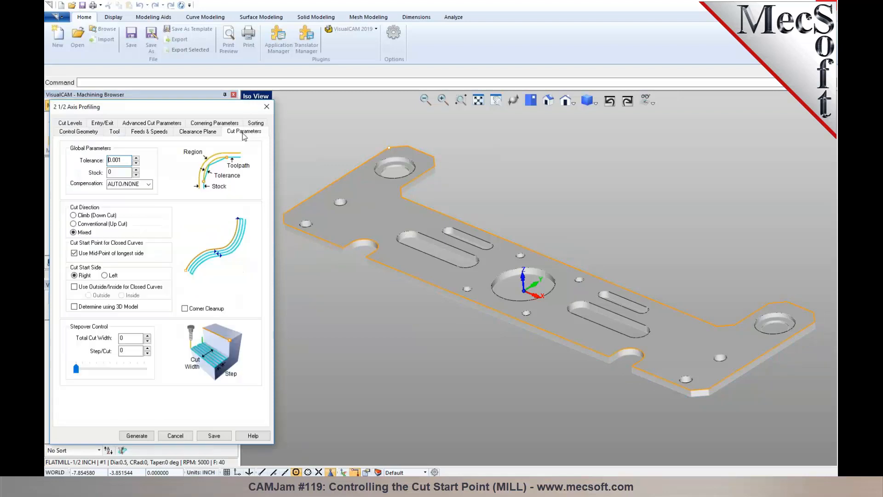
{"action": "left_click", "coordinate": [74, 253]}
{"action": "left_click", "coordinate": [137, 435]}
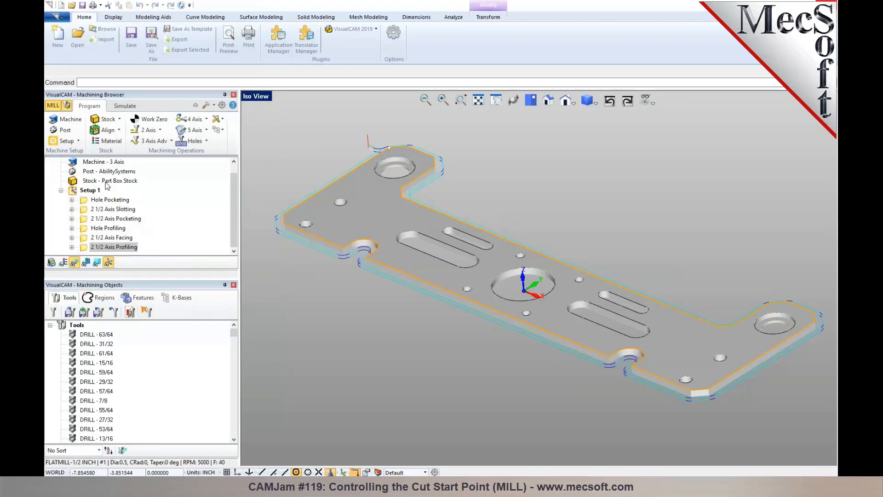
- Examine where the profiling toolpath enters at the plate's upper-left corner, and hide the toolpath by selecting the Machining Job
{"action": "scroll", "coordinate": [364, 124], "scroll_direction": "up", "scroll_amount": 5}
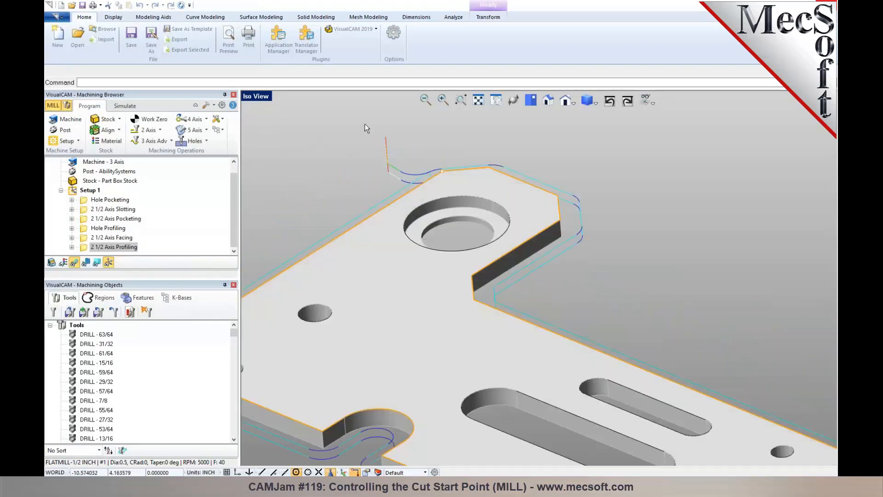
{"action": "scroll", "coordinate": [368, 129], "scroll_direction": "up", "scroll_amount": 1}
{"action": "scroll", "coordinate": [446, 168], "scroll_direction": "up", "scroll_amount": 1}
{"action": "scroll", "coordinate": [495, 211], "scroll_direction": "up", "scroll_amount": 1}
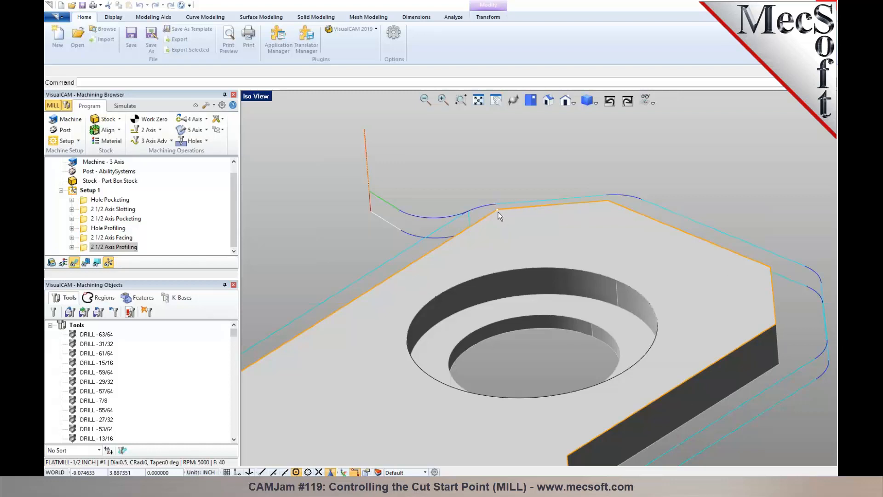
{"action": "scroll", "coordinate": [487, 186], "scroll_direction": "down", "scroll_amount": 2}
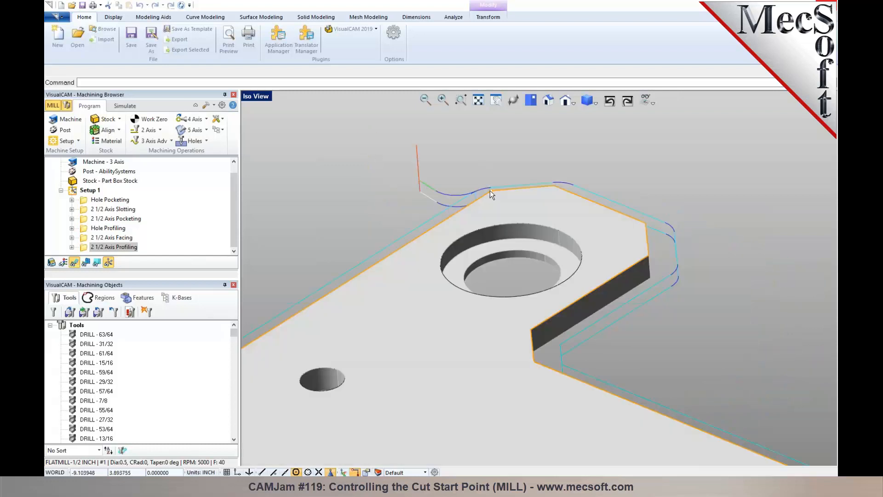
{"action": "scroll", "coordinate": [111, 165], "scroll_direction": "up", "scroll_amount": 1}
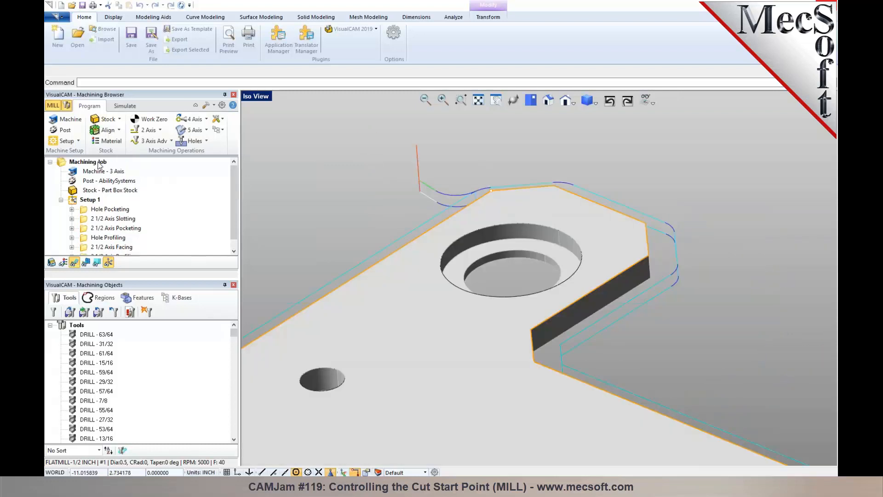
{"action": "left_click", "coordinate": [98, 163]}
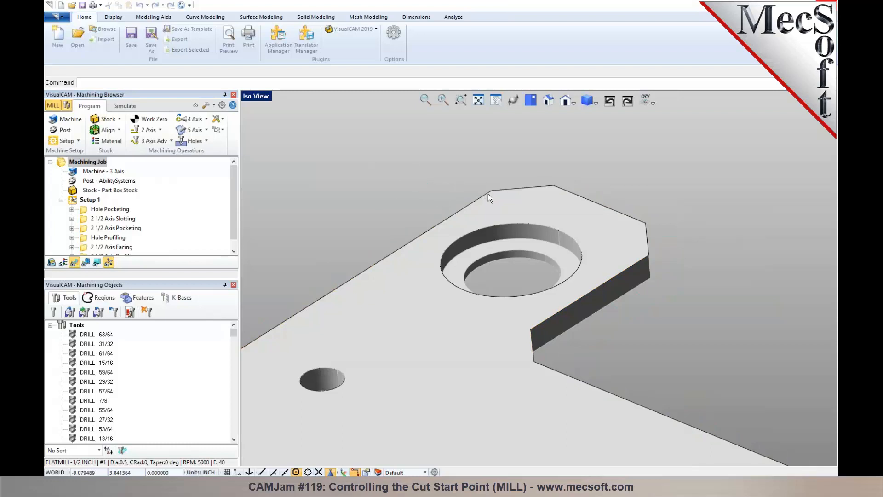
- Enable Display Curve/Region Start Point in the display options and apply the change
{"action": "left_click", "coordinate": [398, 48]}
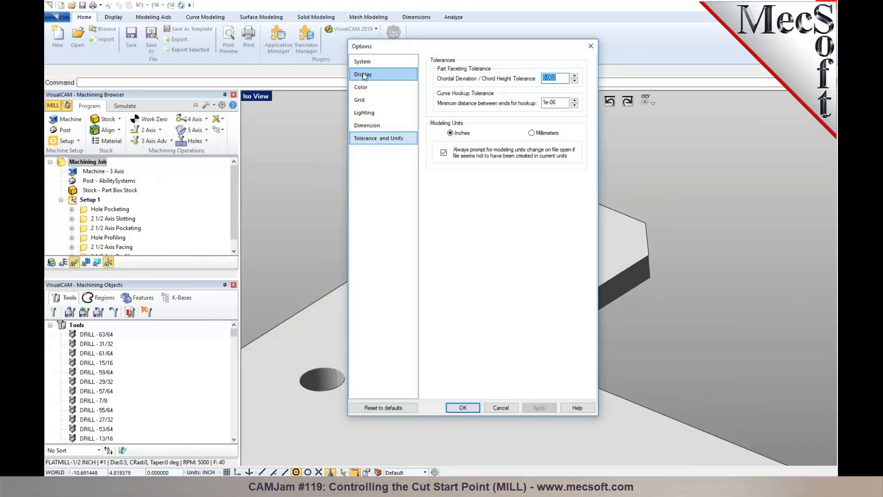
{"action": "left_click", "coordinate": [364, 74]}
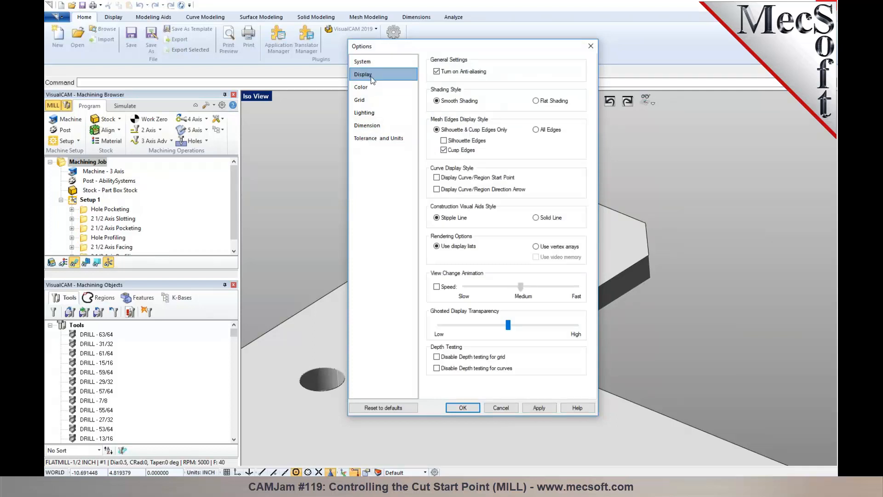
{"action": "left_click", "coordinate": [438, 178]}
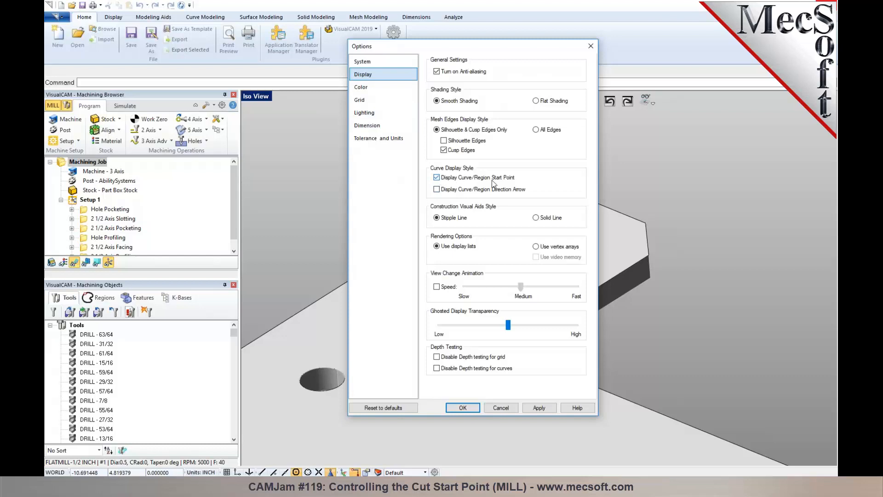
{"action": "left_click", "coordinate": [464, 408]}
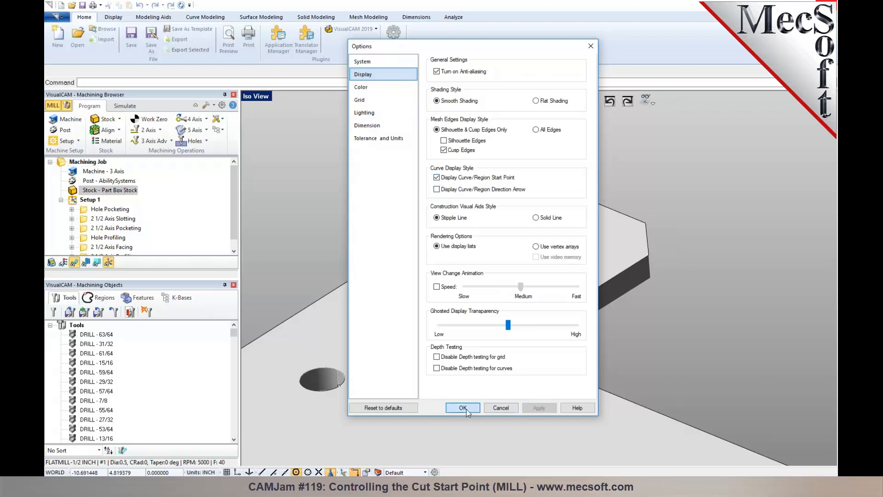
- Switch to the top view and select the plate's outer perimeter curve, Curve0
{"action": "left_click", "coordinate": [531, 100]}
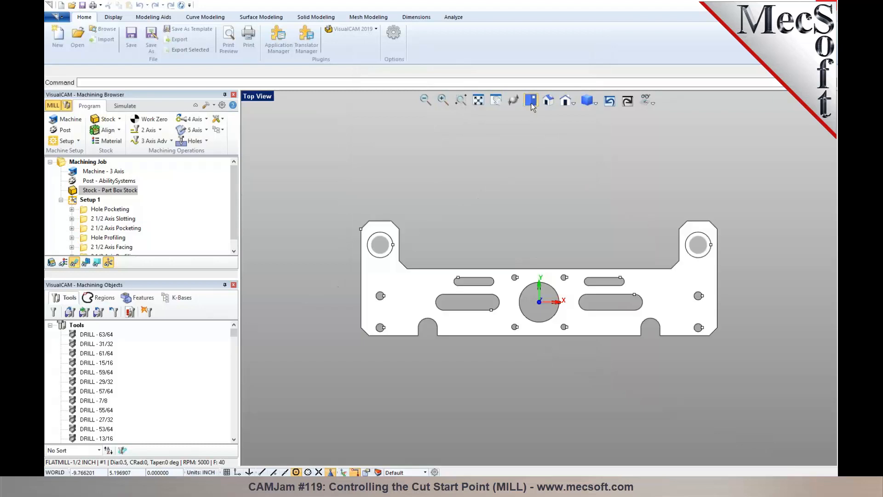
{"action": "scroll", "coordinate": [353, 233], "scroll_direction": "up", "scroll_amount": 3}
{"action": "scroll", "coordinate": [352, 236], "scroll_direction": "up", "scroll_amount": 3}
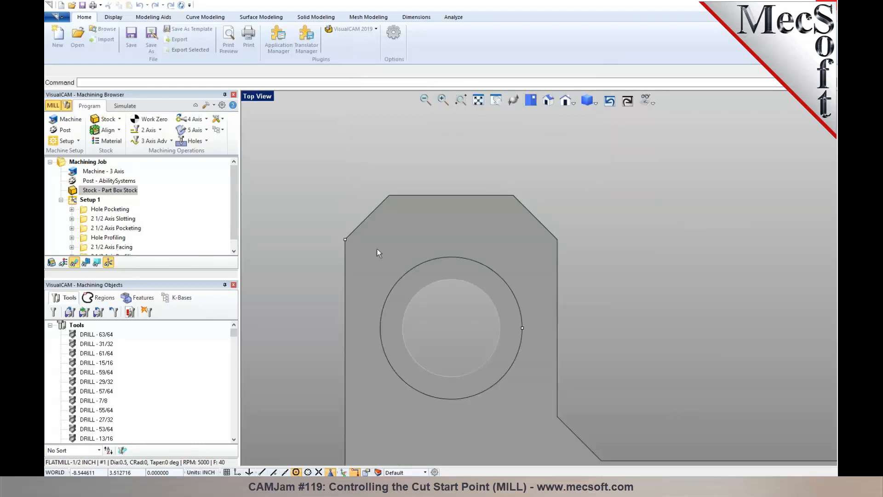
{"action": "left_click", "coordinate": [359, 226]}
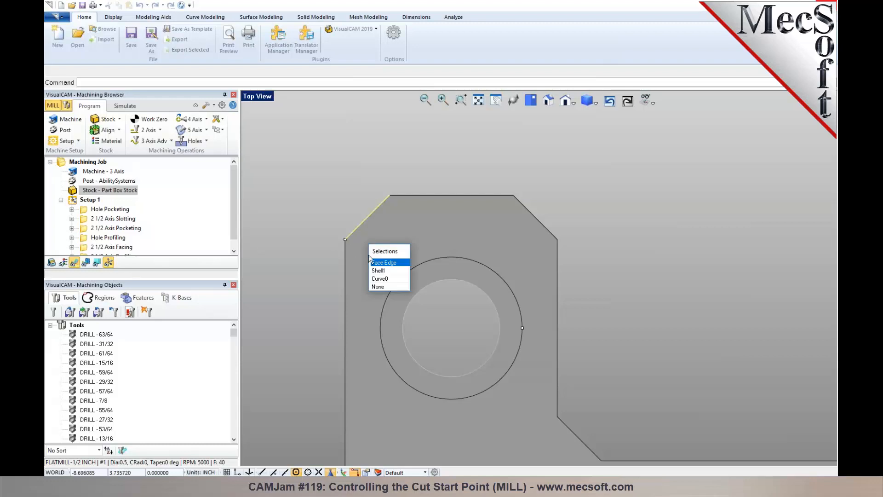
{"action": "left_click", "coordinate": [382, 284]}
- Show the 2 1/2 Axis Profiling toolpath and compare its entry location with the perimeter curve's start point
{"action": "scroll", "coordinate": [187, 233], "scroll_direction": "down", "scroll_amount": 1}
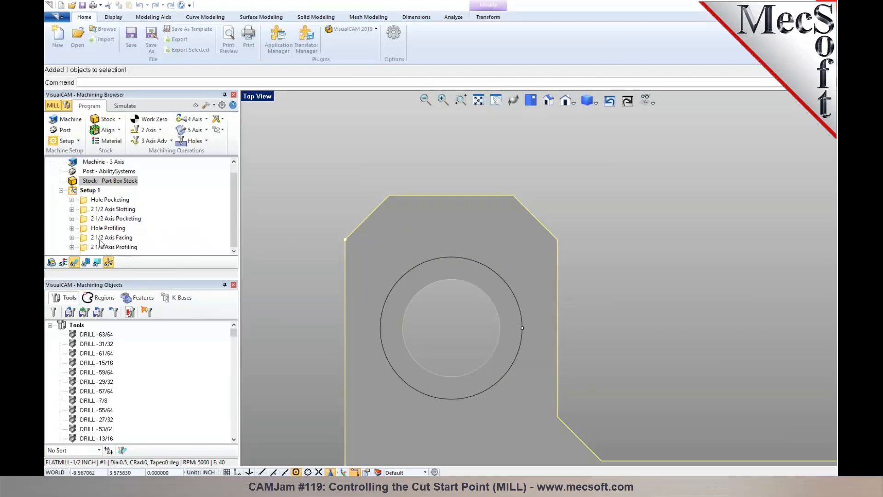
{"action": "left_click", "coordinate": [85, 248]}
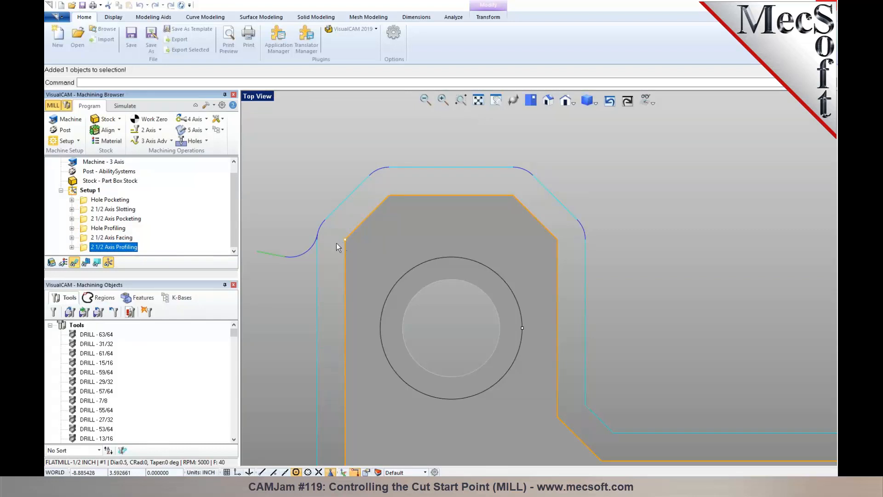
{"action": "scroll", "coordinate": [339, 194], "scroll_direction": "down", "scroll_amount": 2}
{"action": "scroll", "coordinate": [341, 196], "scroll_direction": "down", "scroll_amount": 1}
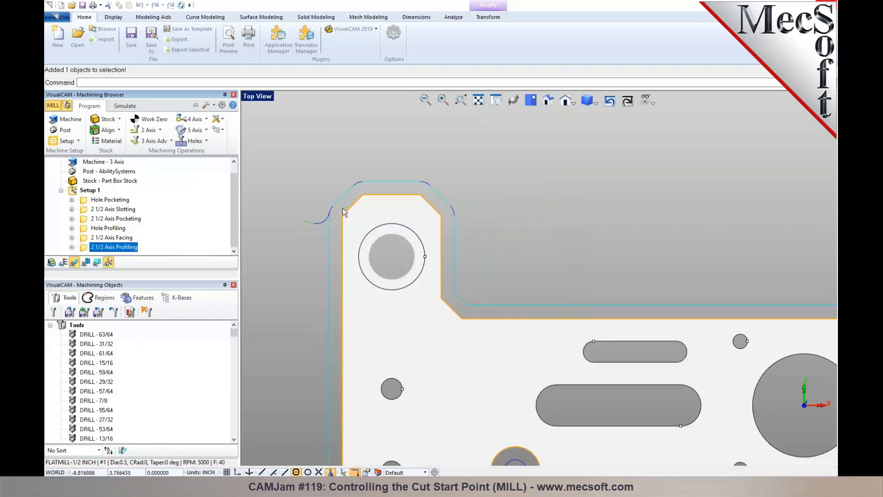
{"action": "scroll", "coordinate": [346, 201], "scroll_direction": "down", "scroll_amount": 1}
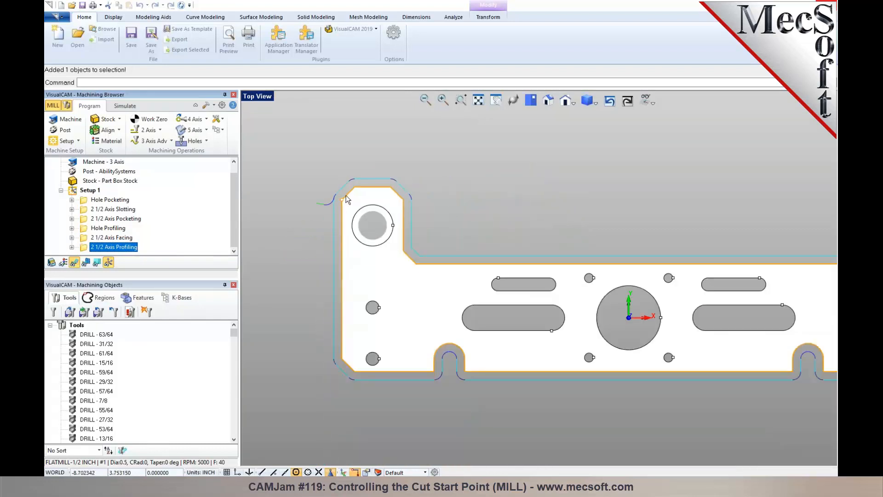
{"action": "scroll", "coordinate": [346, 199], "scroll_direction": "up", "scroll_amount": 2}
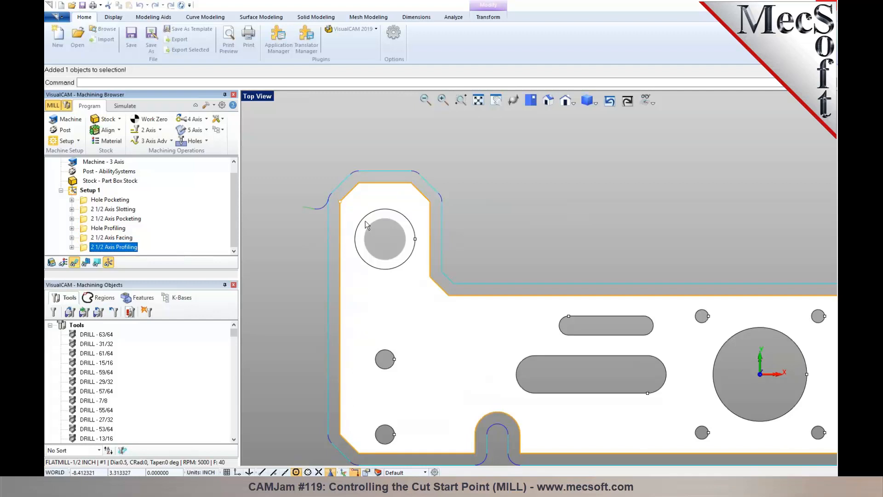
- Use Change Start to move the start point of the outer perimeter curve Curve0 to the midpoint of the plate's left vertical edge
{"action": "left_click", "coordinate": [349, 194]}
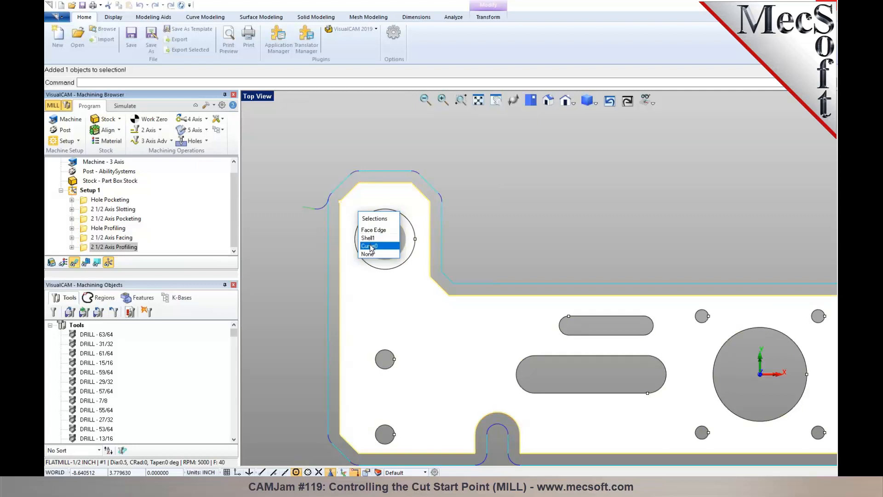
{"action": "left_click", "coordinate": [372, 246]}
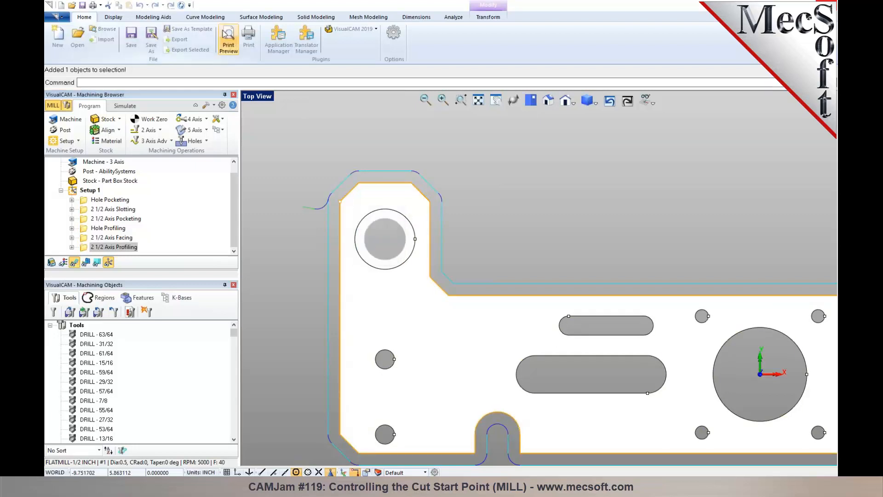
{"action": "left_click", "coordinate": [218, 18]}
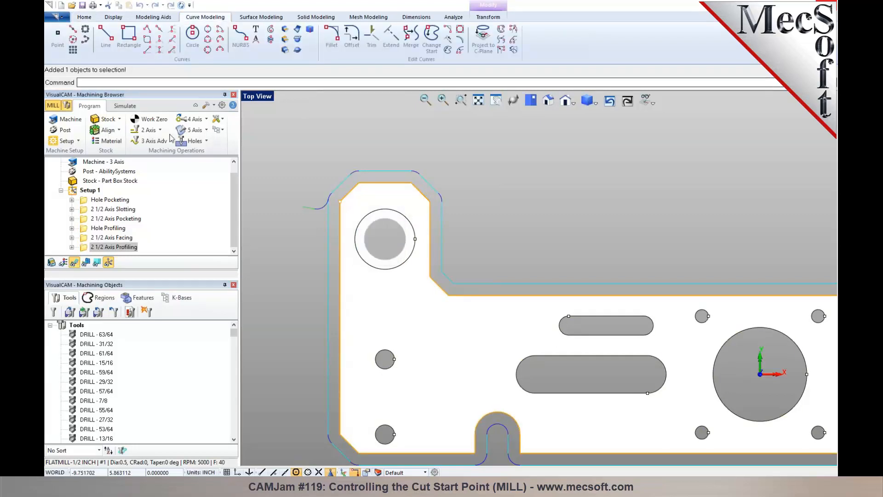
{"action": "scroll", "coordinate": [155, 168], "scroll_direction": "up", "scroll_amount": 1}
{"action": "left_click", "coordinate": [101, 163]}
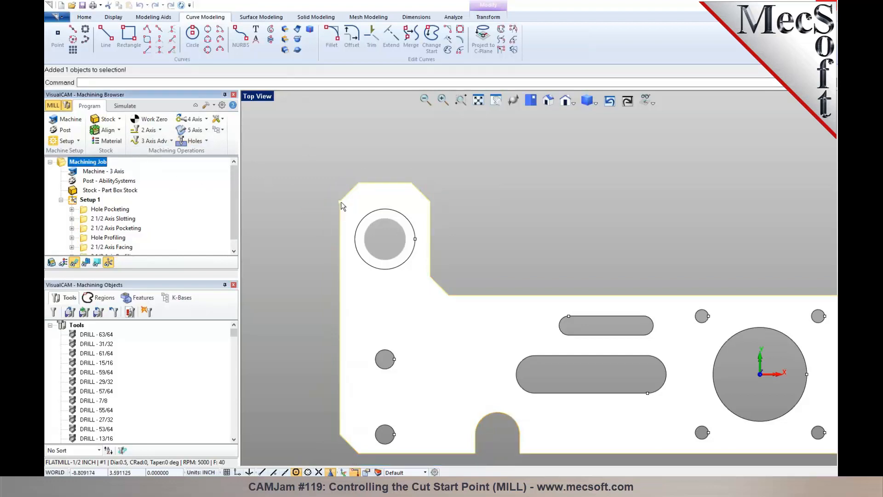
{"action": "left_click", "coordinate": [431, 46]}
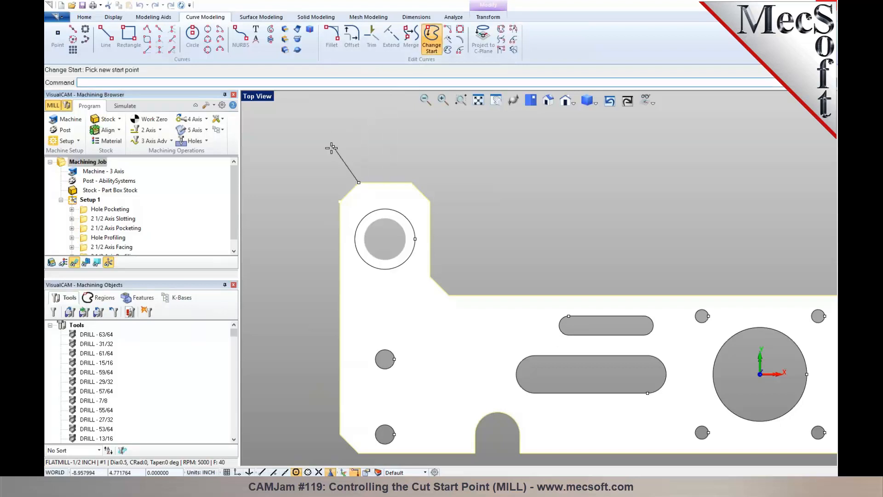
{"action": "scroll", "coordinate": [331, 133], "scroll_direction": "down", "scroll_amount": 1}
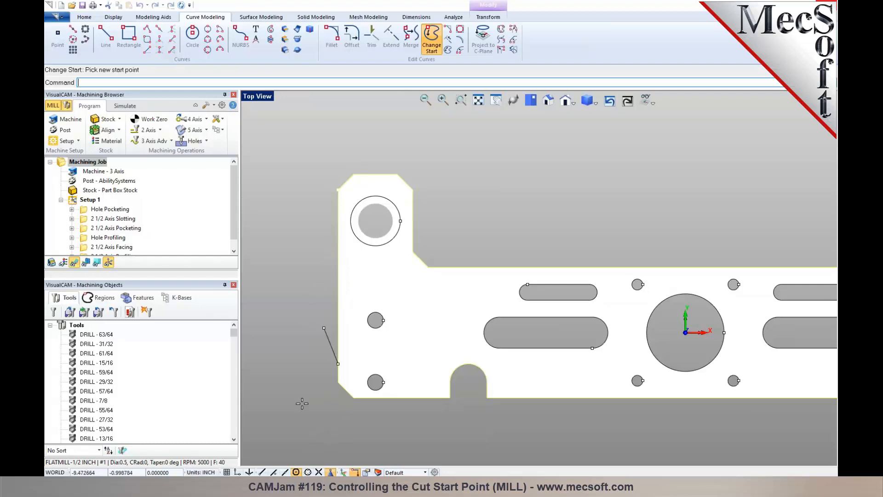
{"action": "left_click", "coordinate": [285, 472]}
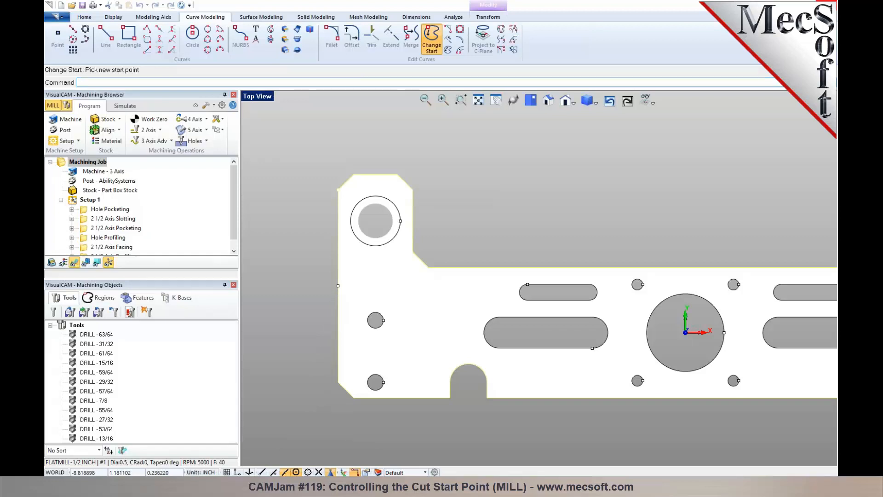
{"action": "left_click", "coordinate": [338, 286]}
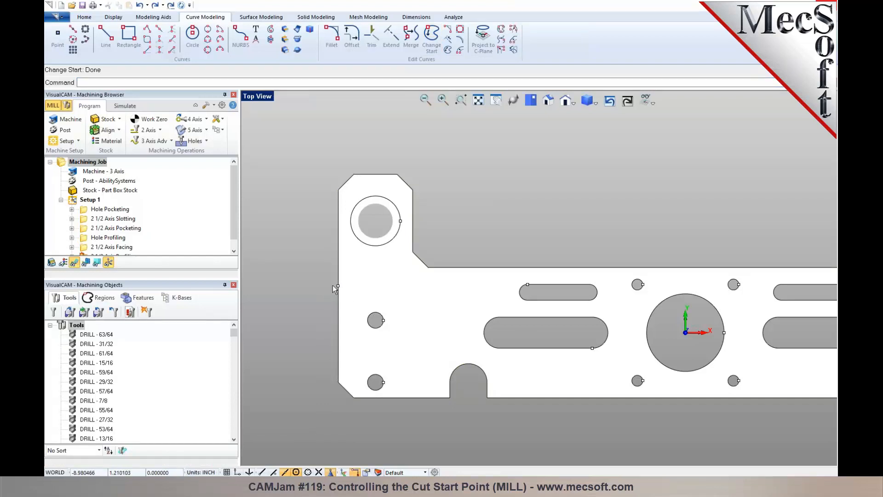
- Regenerate the 2 1/2 Axis Profiling toolpath from the moved start point of the perimeter curve
{"action": "left_click", "coordinate": [234, 250]}
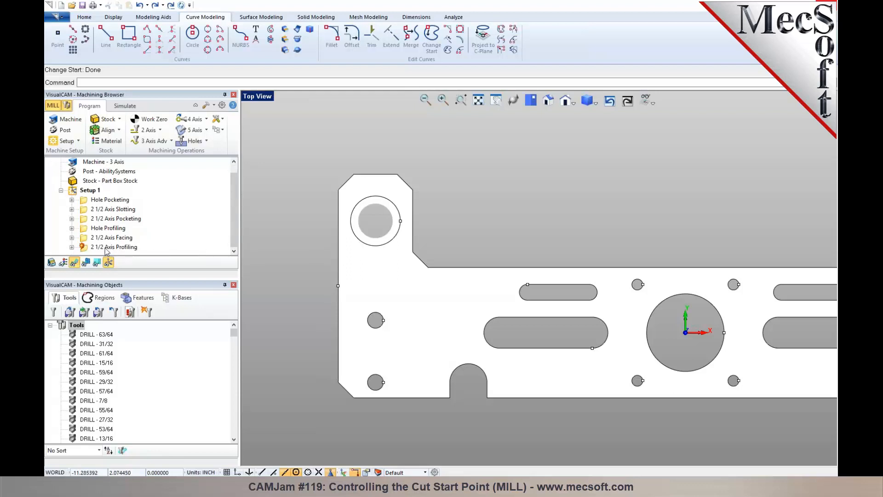
{"action": "left_click", "coordinate": [82, 248]}
{"action": "left_click", "coordinate": [72, 248]}
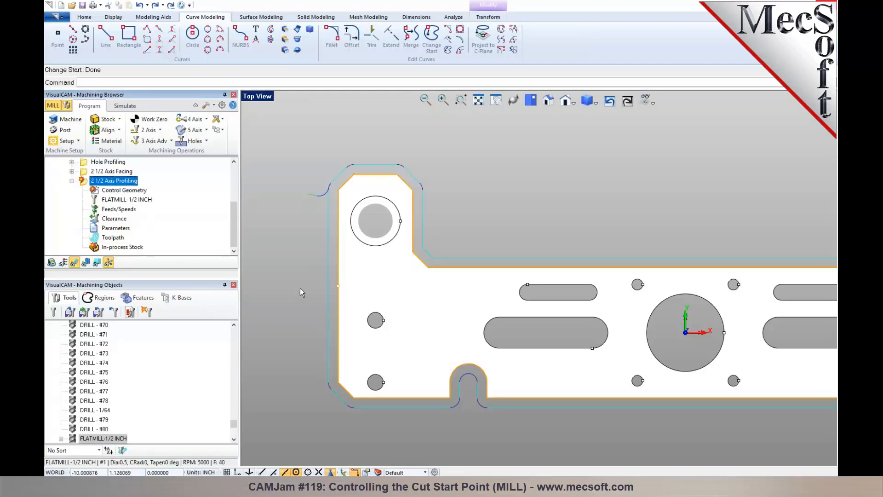
{"action": "right_click", "coordinate": [132, 183]}
{"action": "left_click", "coordinate": [143, 189]}
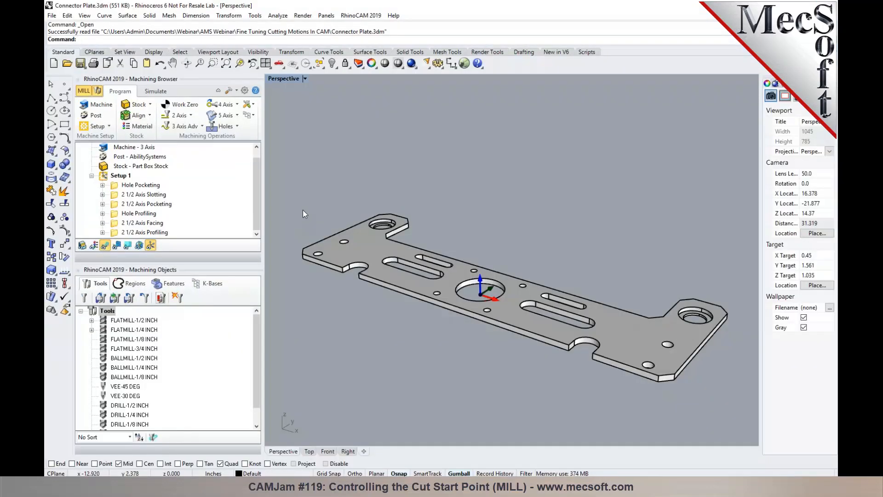
- Switch to Rhinoceros with Connector Plate.3dm and select the plate's outer perimeter curve, checking it in the Top and Perspective views
{"action": "scroll", "coordinate": [302, 213], "scroll_direction": "up", "scroll_amount": 2}
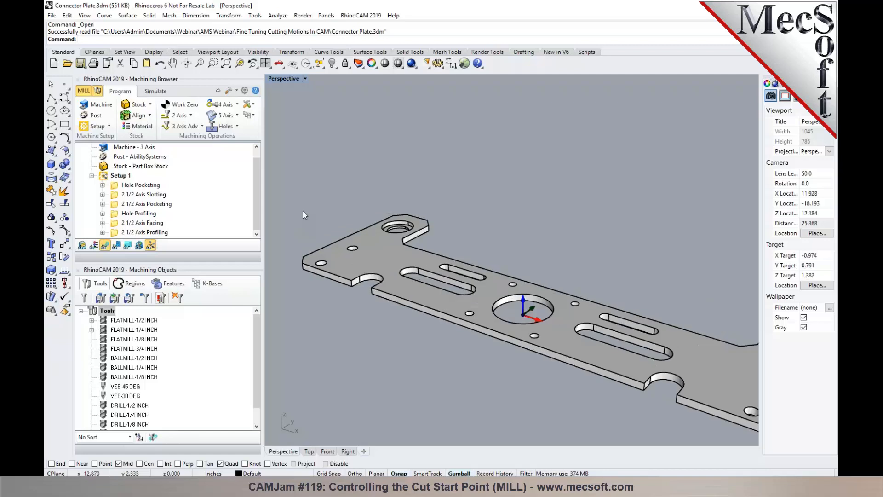
{"action": "left_click", "coordinate": [355, 233]}
{"action": "left_click", "coordinate": [380, 259]}
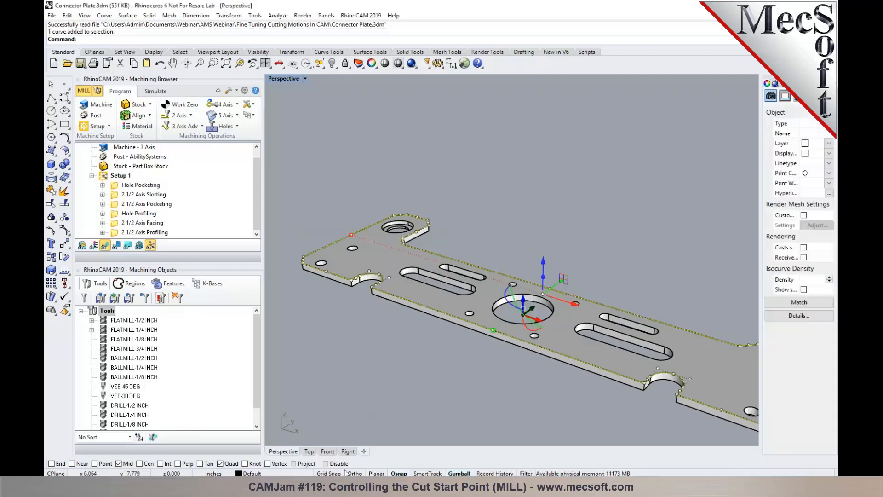
{"action": "left_click", "coordinate": [309, 451]}
{"action": "scroll", "coordinate": [430, 306], "scroll_direction": "down", "scroll_amount": 10}
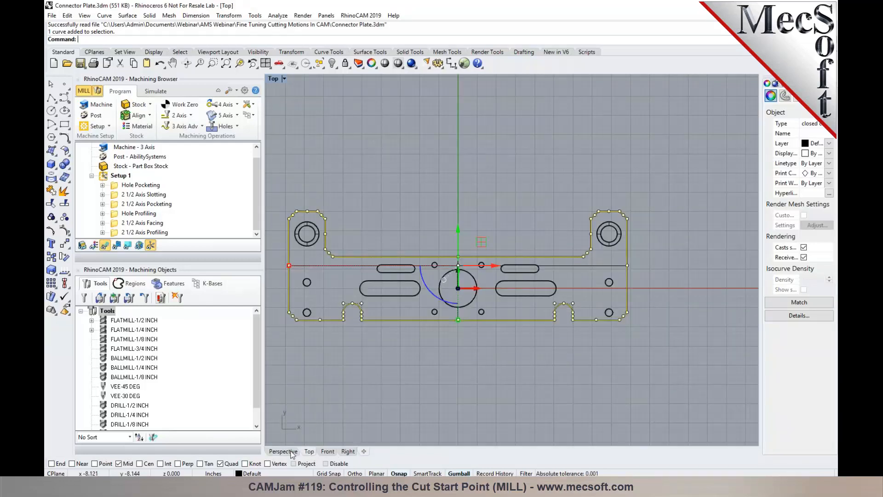
{"action": "left_click", "coordinate": [283, 451]}
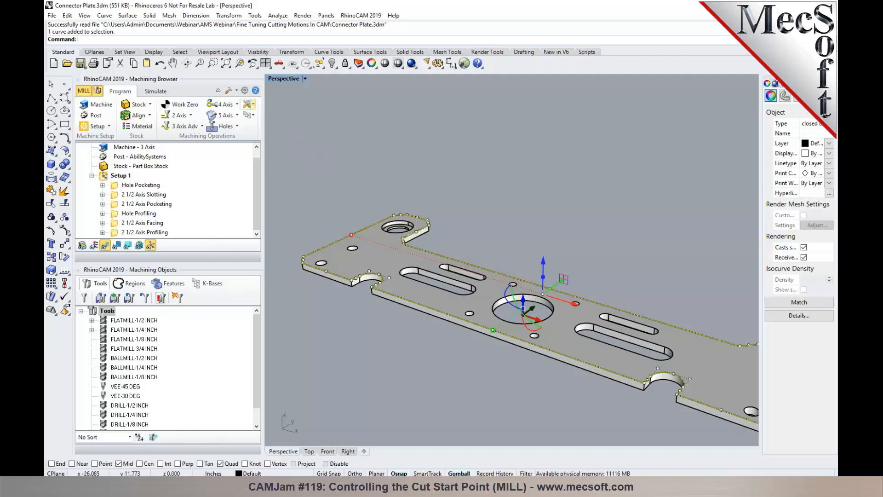
- Use Adjust Closed Curve Seam to move the perimeter curve's seam from the left notch to the midpoint of the plate's left vertical edge
{"action": "left_click", "coordinate": [107, 16]}
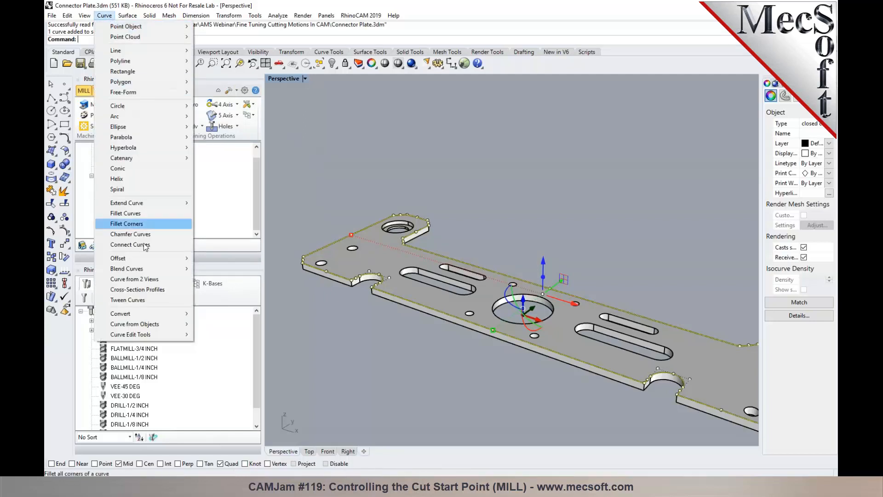
{"action": "mouse_move", "coordinate": [158, 337]}
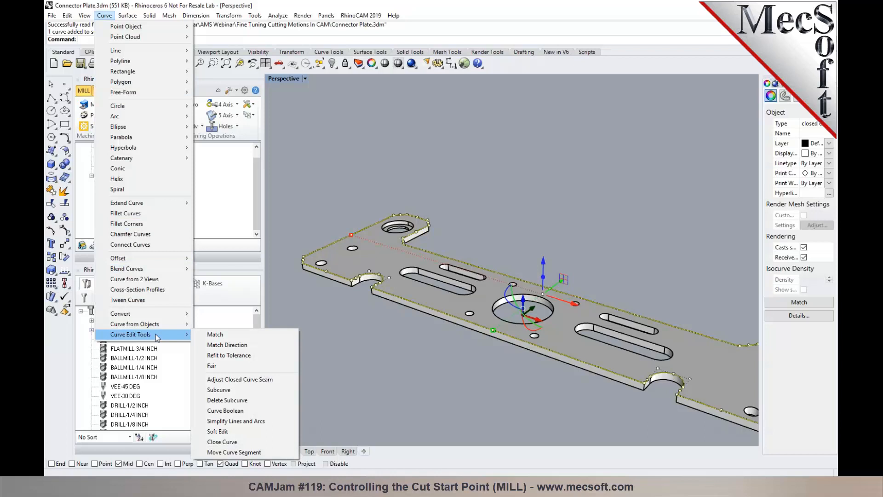
{"action": "left_click", "coordinate": [240, 380]}
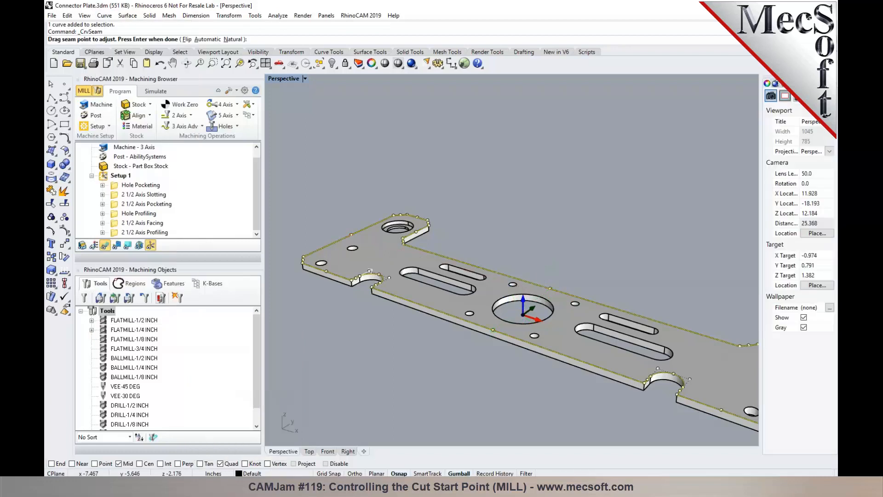
{"action": "left_click", "coordinate": [311, 454]}
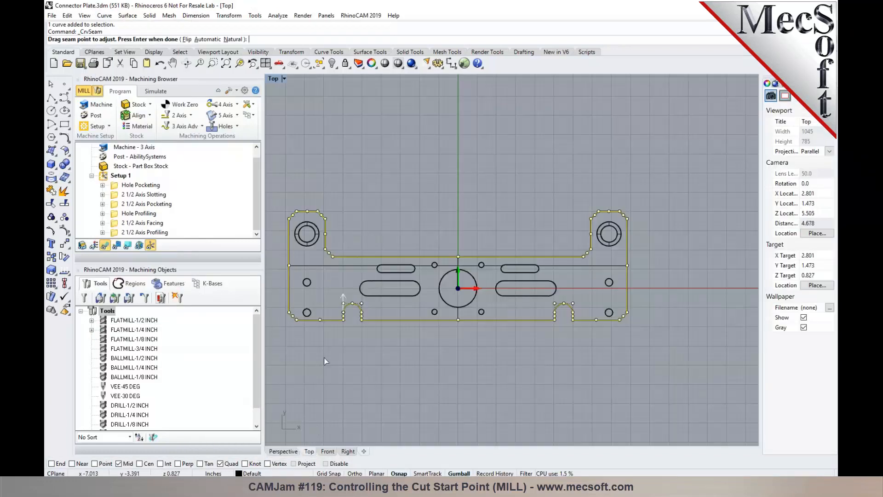
{"action": "scroll", "coordinate": [327, 303], "scroll_direction": "up", "scroll_amount": 10}
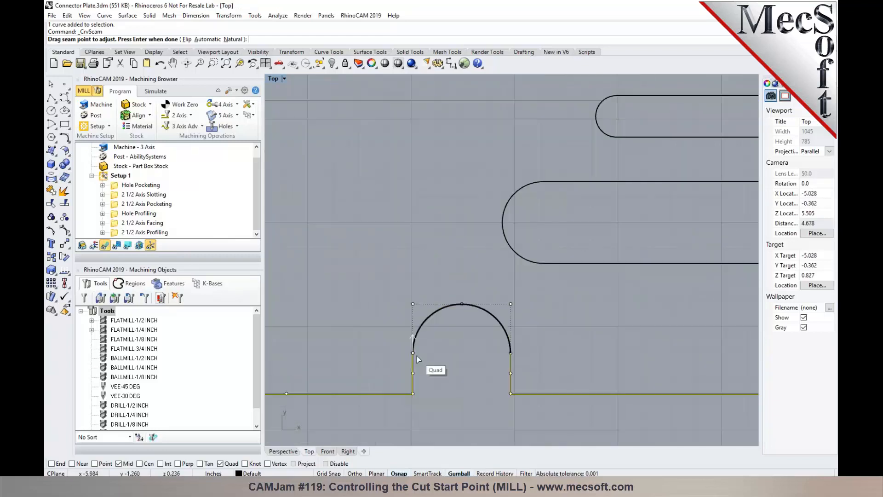
{"action": "scroll", "coordinate": [413, 345], "scroll_direction": "down", "scroll_amount": 5}
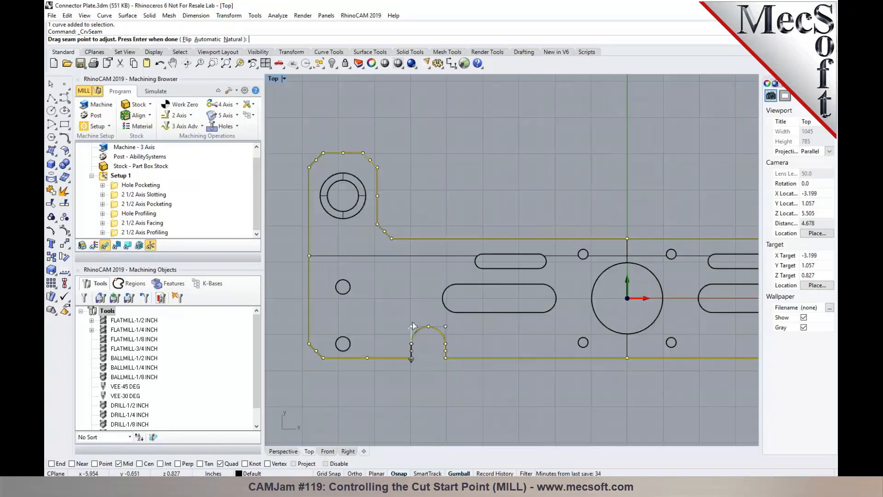
{"action": "scroll", "coordinate": [412, 342], "scroll_direction": "down", "scroll_amount": 3}
{"action": "left_click_drag", "start_coordinate": [410, 340], "coordinate": [344, 281]}
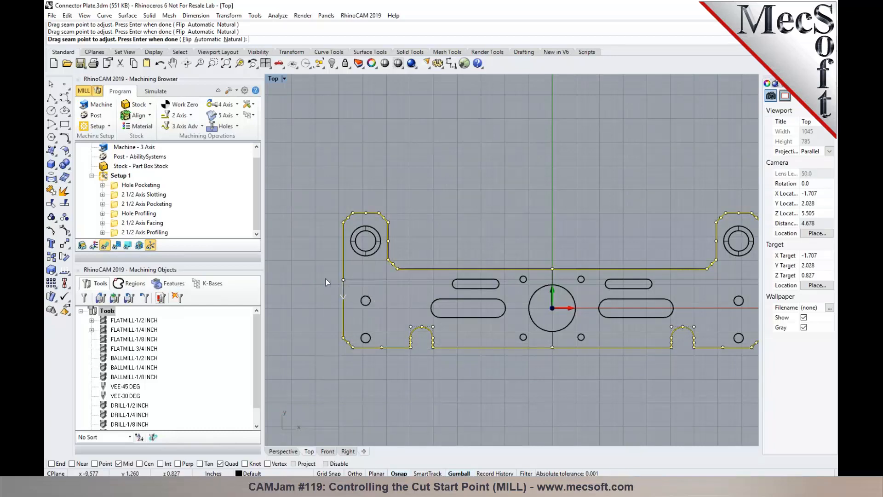
{"action": "key", "text": "Return"}
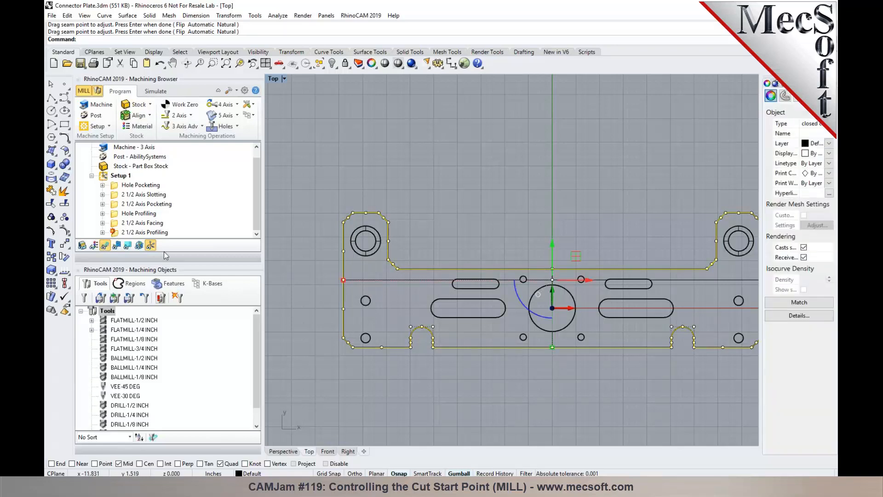
- Regenerate the 2 1/2 Axis Profiling toolpath with Use Mid-Point of longest side turned off in its cut parameters
{"action": "left_click", "coordinate": [119, 235]}
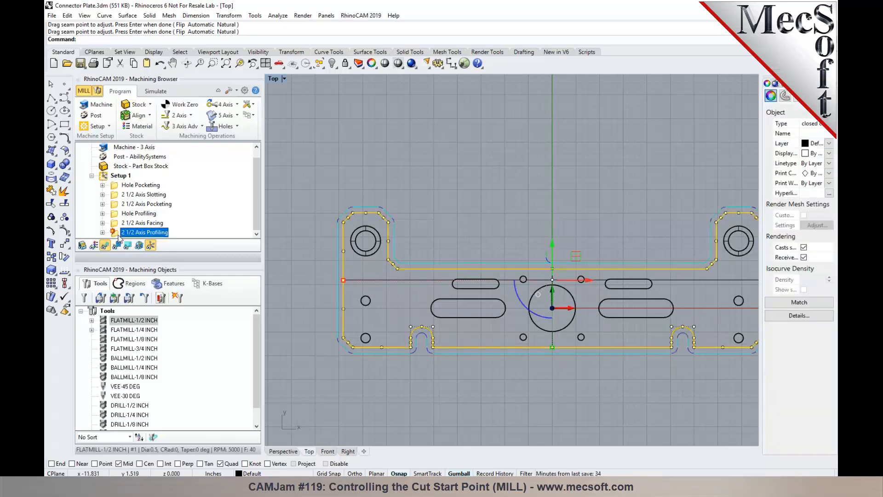
{"action": "right_click", "coordinate": [118, 235]}
{"action": "left_click", "coordinate": [125, 241]}
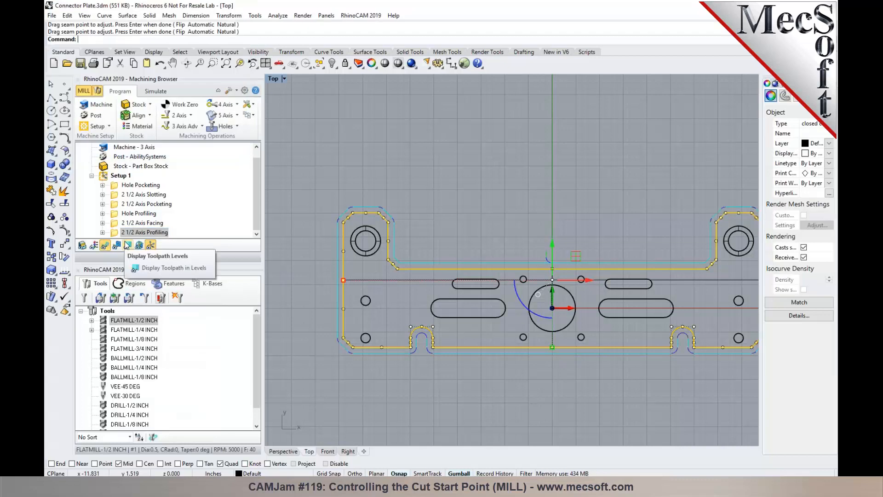
{"action": "left_click", "coordinate": [115, 234]}
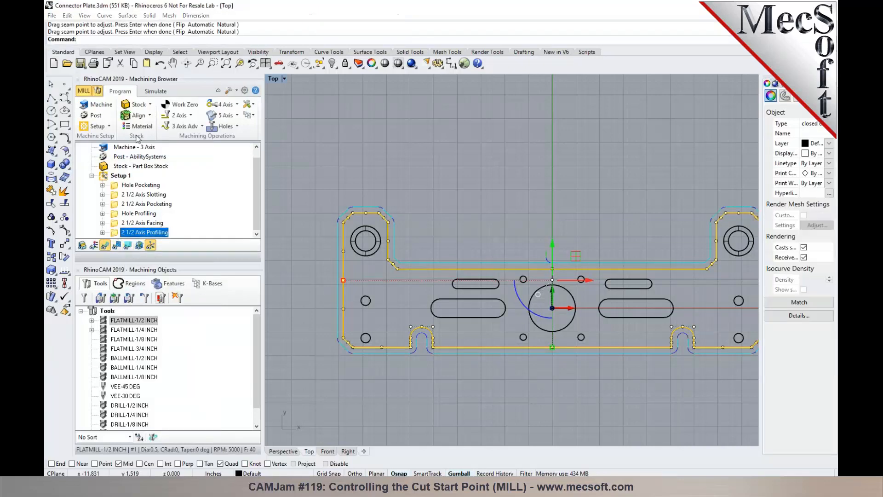
{"action": "left_click", "coordinate": [267, 118]}
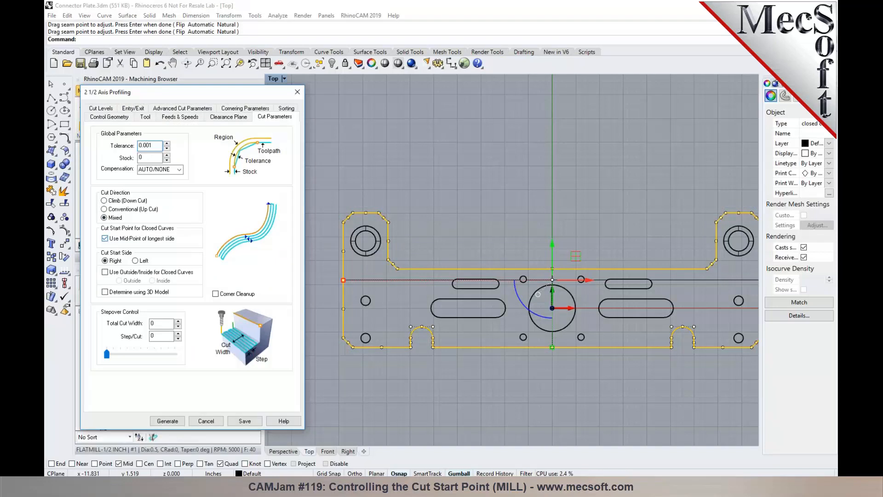
{"action": "left_click", "coordinate": [171, 421]}
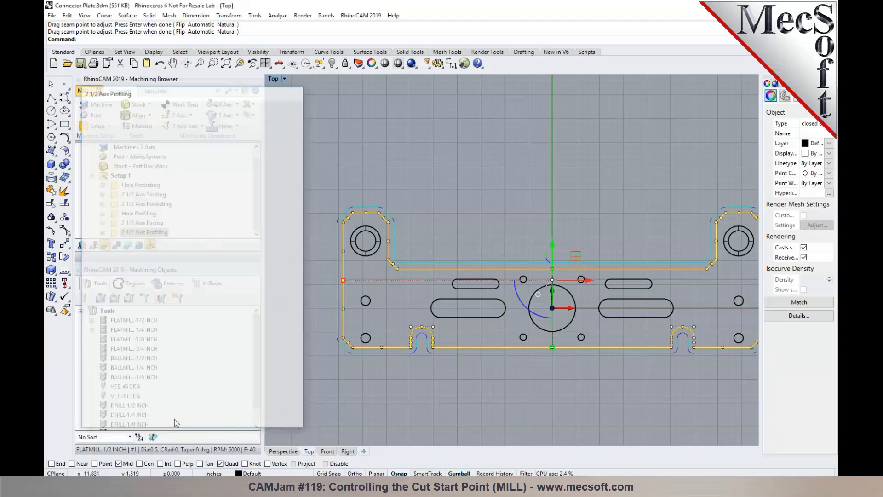
{"action": "left_click", "coordinate": [313, 309]}
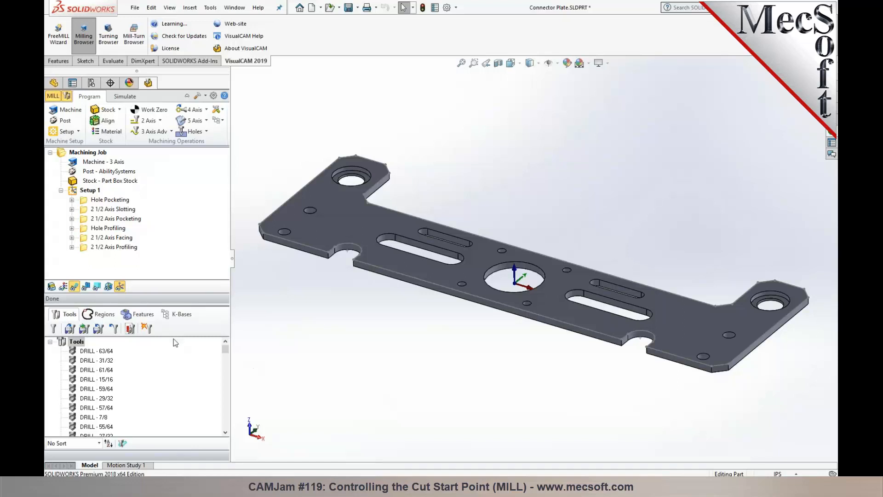
- Switch to SOLIDWORKS, turn off Use Mid-Point of longest side for the 2 1/2 Axis Profiling operation and generate the toolpath
{"action": "left_click", "coordinate": [85, 249]}
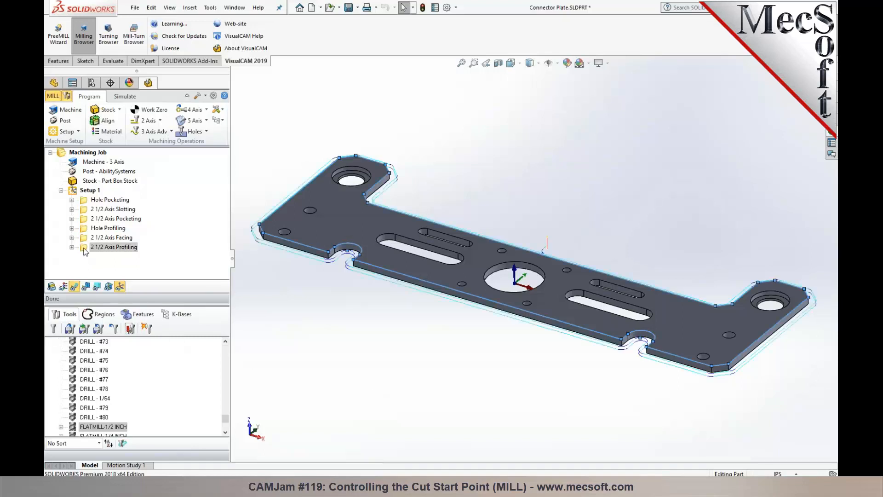
{"action": "double_click", "coordinate": [84, 249]}
{"action": "left_click", "coordinate": [241, 123]}
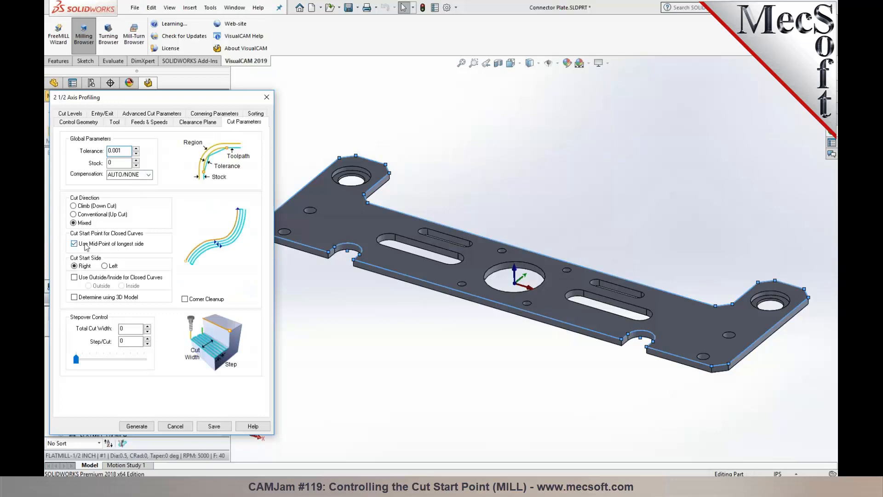
{"action": "left_click", "coordinate": [139, 426]}
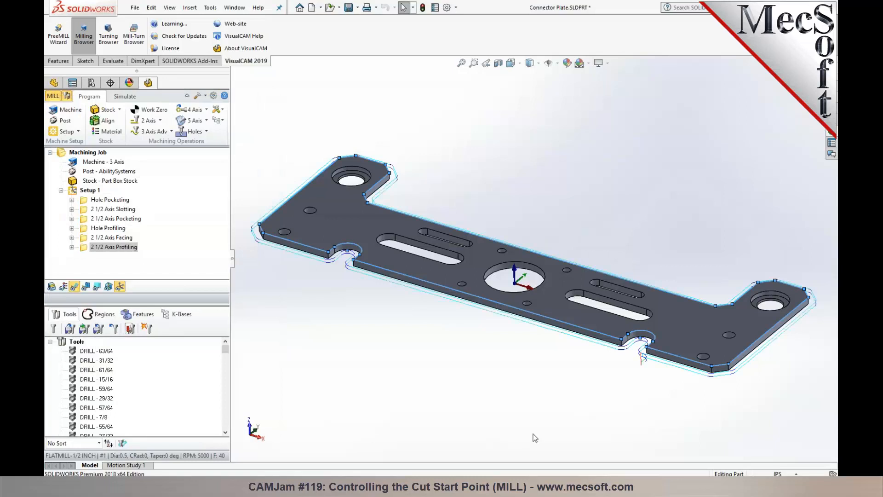
- Examine where the regenerated profiling toolpath enters the plate's perimeter, up close and looking straight at the plate's top face
{"action": "scroll", "coordinate": [593, 393], "scroll_direction": "up", "scroll_amount": 2}
{"action": "scroll", "coordinate": [589, 323], "scroll_direction": "down", "scroll_amount": 5}
{"action": "scroll", "coordinate": [557, 256], "scroll_direction": "down", "scroll_amount": 3}
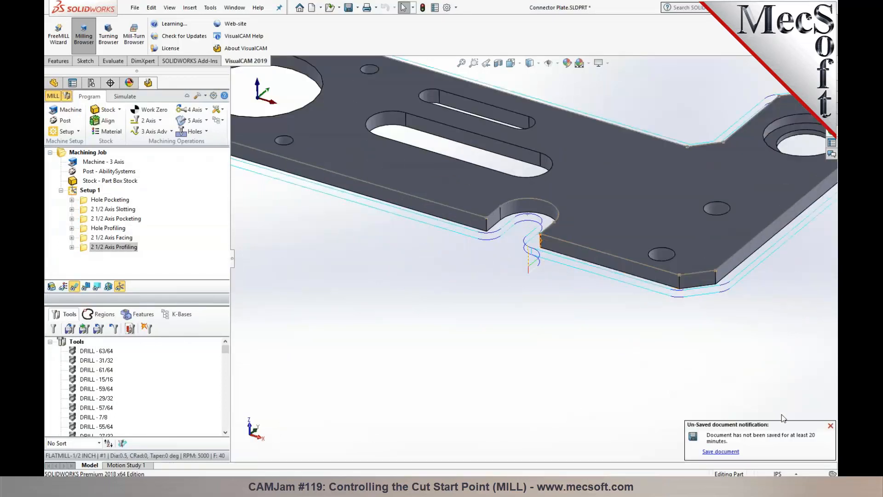
{"action": "left_click", "coordinate": [830, 425]}
{"action": "scroll", "coordinate": [768, 412], "scroll_direction": "up", "scroll_amount": 6}
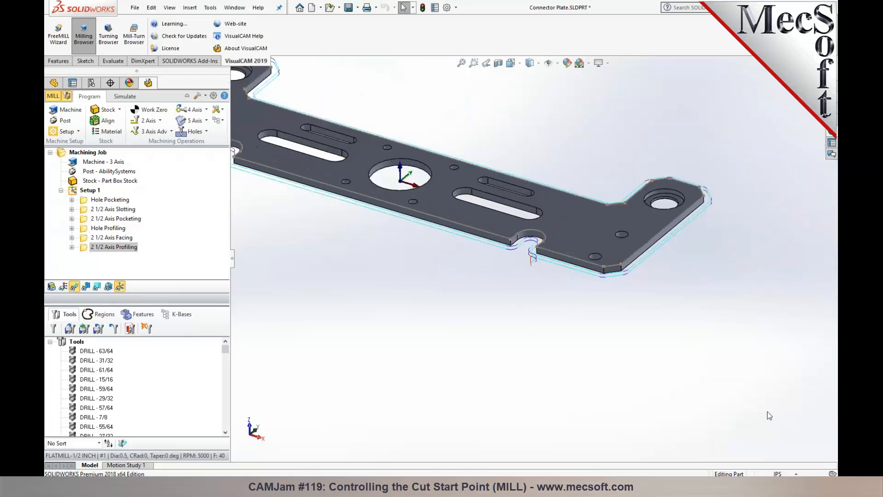
{"action": "scroll", "coordinate": [324, 152], "scroll_direction": "down", "scroll_amount": 4}
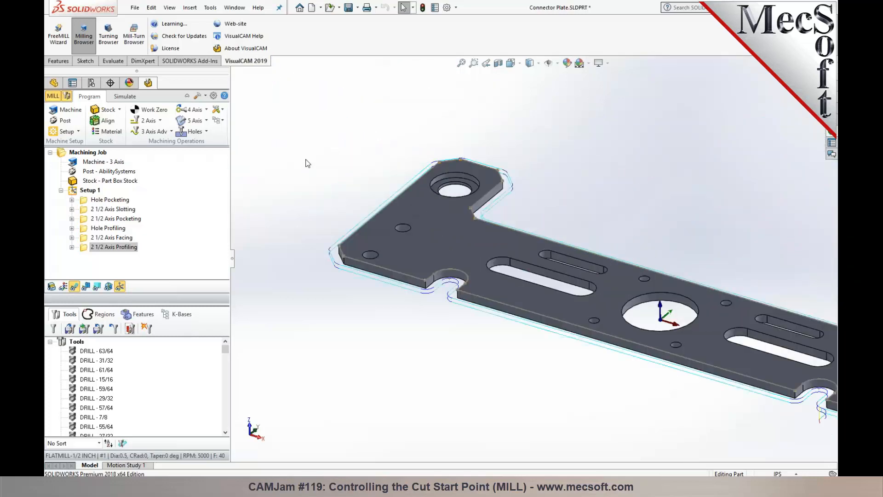
{"action": "scroll", "coordinate": [305, 163], "scroll_direction": "up", "scroll_amount": 2}
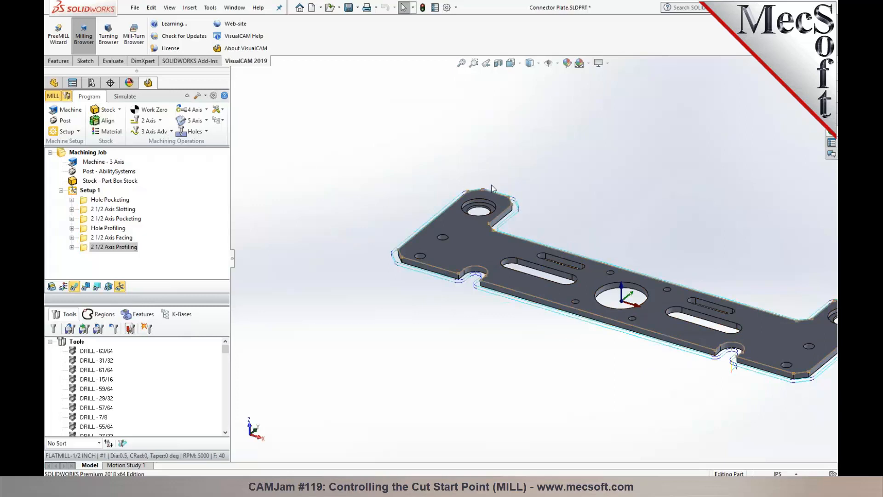
{"action": "left_click", "coordinate": [499, 244]}
{"action": "left_click", "coordinate": [582, 220]}
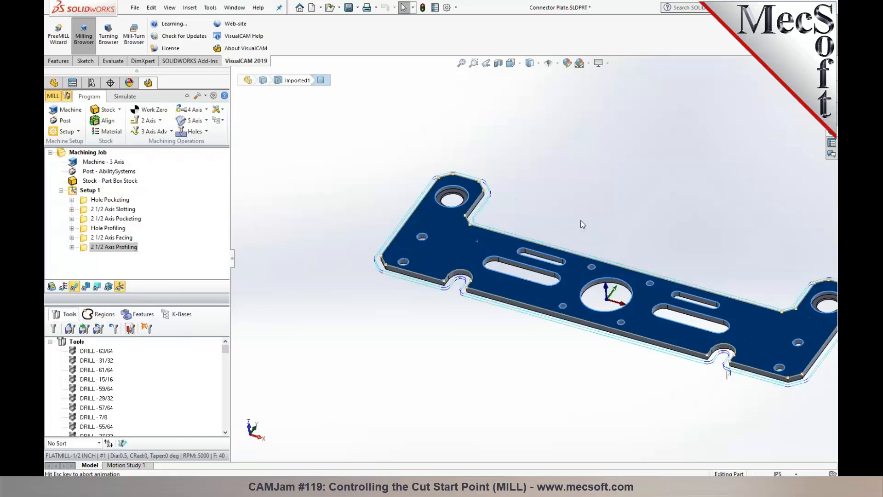
{"action": "left_click", "coordinate": [487, 344]}
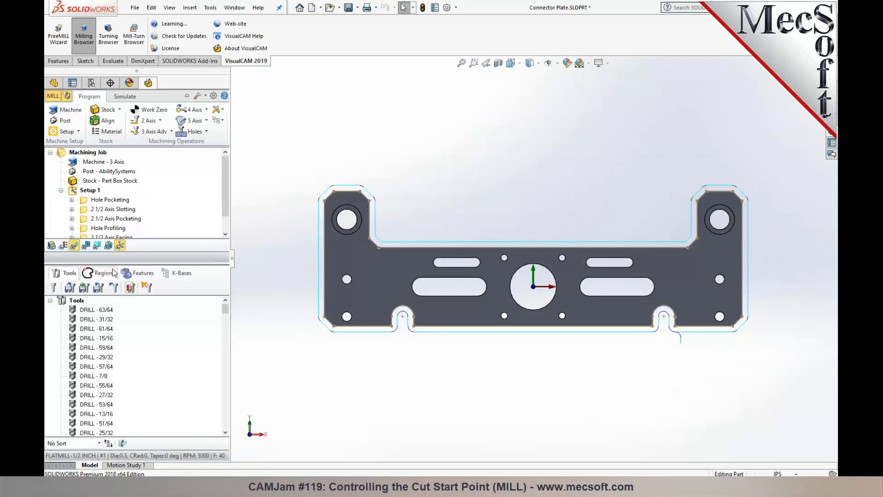
- Create a curve machining region from the plate's outer perimeter by selecting the complete chain of Sketch1 edges
{"action": "left_click", "coordinate": [103, 273]}
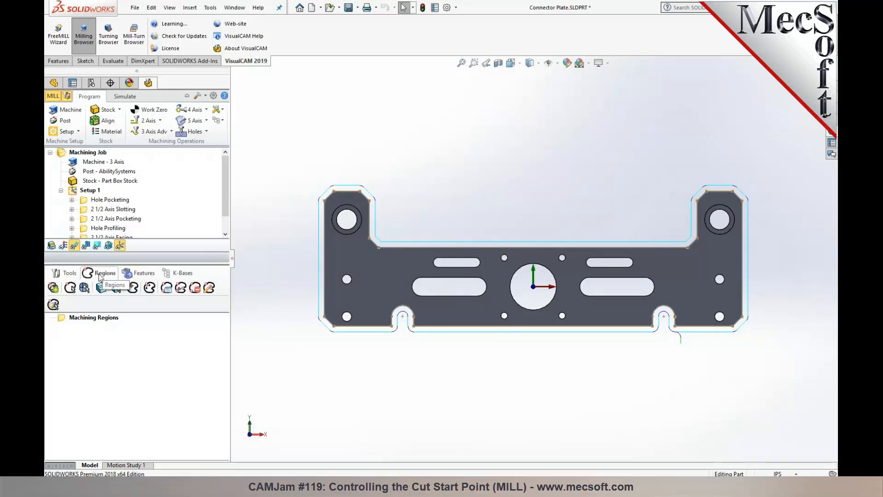
{"action": "left_click", "coordinate": [68, 97]}
{"action": "left_click", "coordinate": [68, 97]}
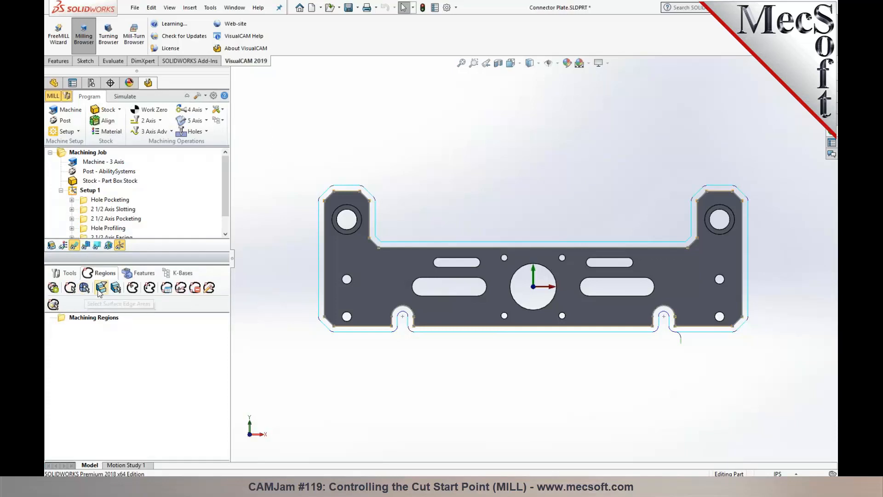
{"action": "left_click", "coordinate": [70, 287]}
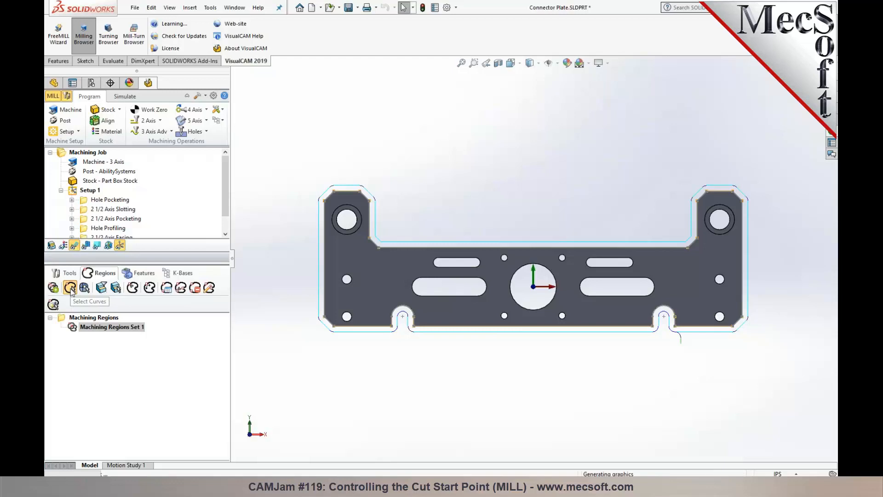
{"action": "right_click", "coordinate": [428, 328]}
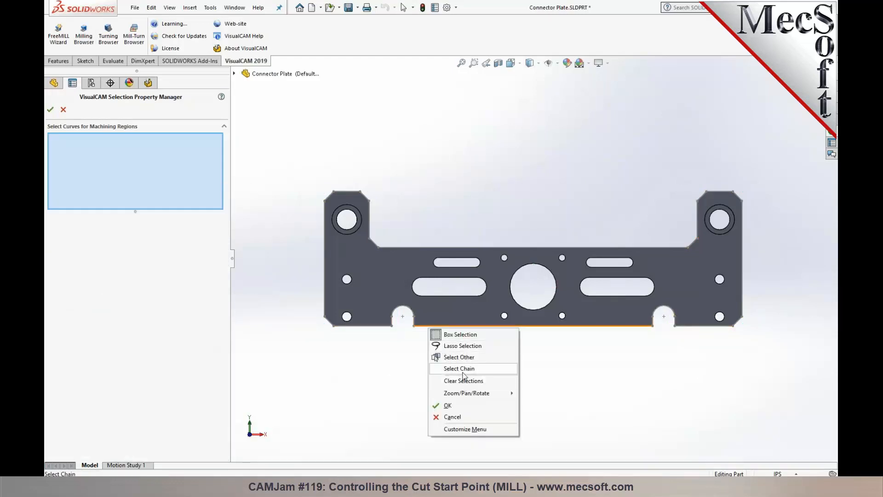
{"action": "left_click", "coordinate": [460, 369]}
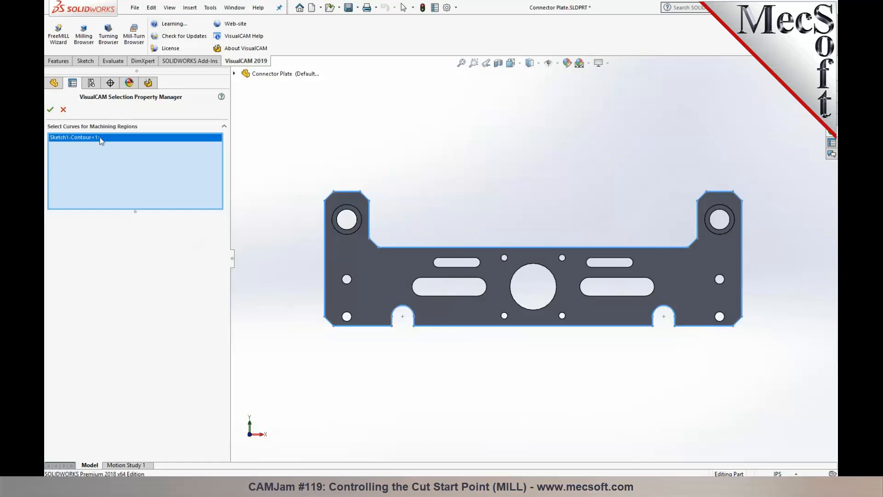
{"action": "left_click", "coordinate": [51, 110]}
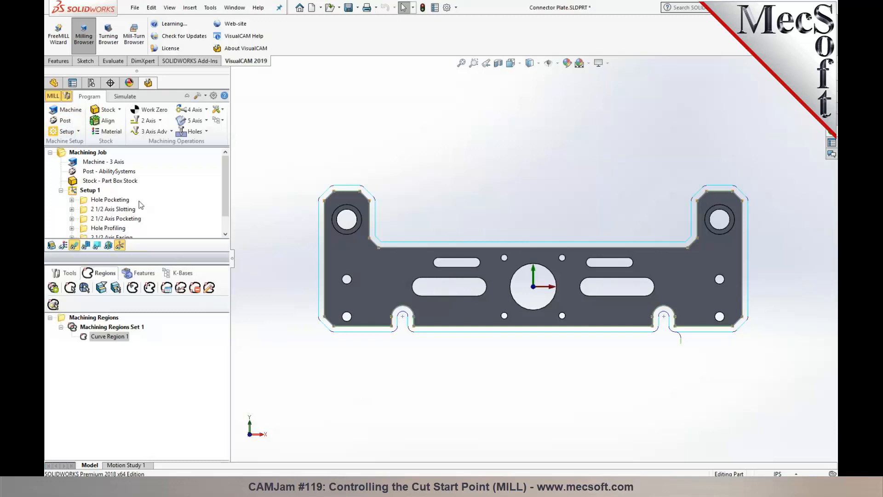
- Set the start point of Curve Region 1 near the middle of the plate's left edge with Select Start Point
{"action": "middle_click_drag", "start_coordinate": [394, 389], "coordinate": [353, 285]}
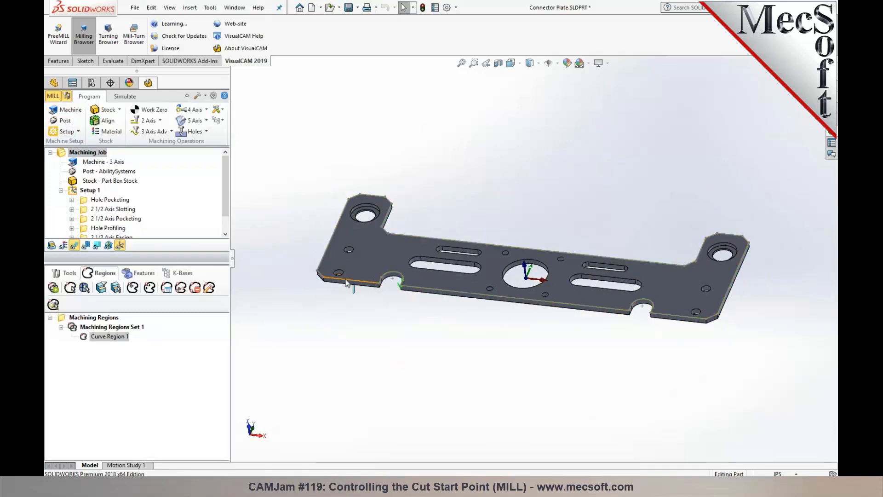
{"action": "mouse_move", "coordinate": [386, 391]}
{"action": "middle_mouse_down"}
{"action": "mouse_move", "coordinate": [396, 371]}
{"action": "mouse_move", "coordinate": [371, 372]}
{"action": "mouse_move", "coordinate": [378, 391]}
{"action": "middle_mouse_up"}
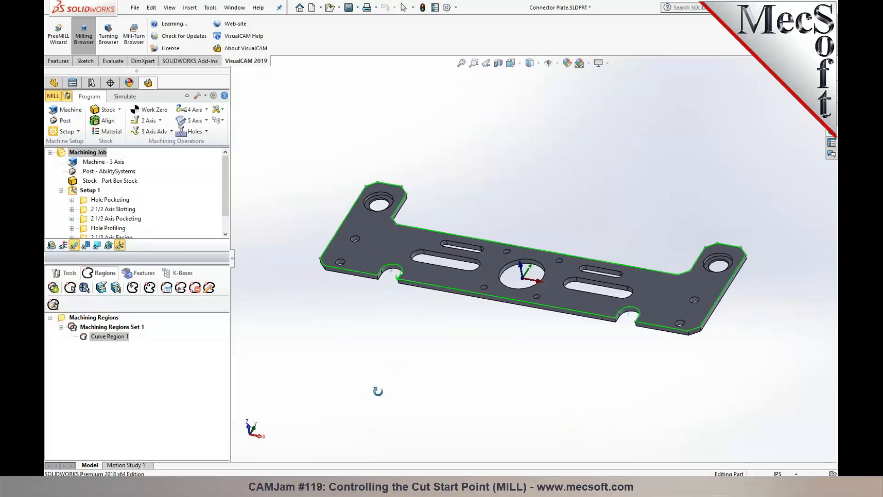
{"action": "left_click", "coordinate": [86, 339]}
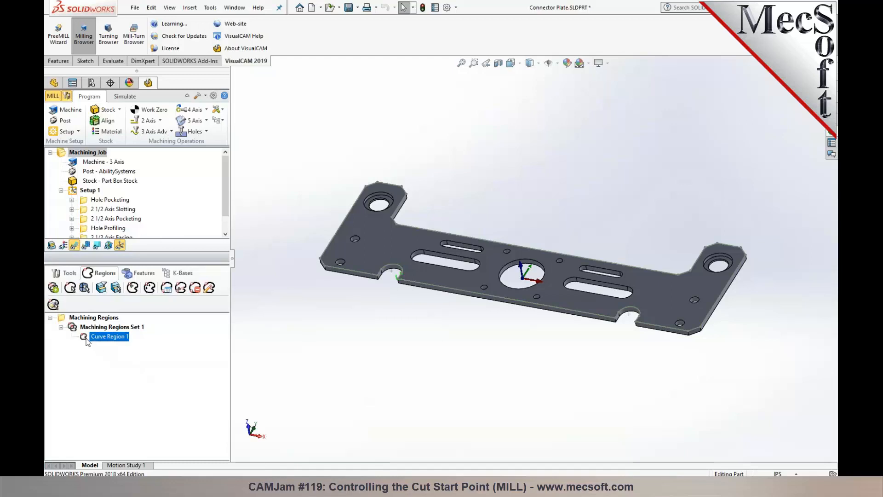
{"action": "left_click", "coordinate": [133, 290]}
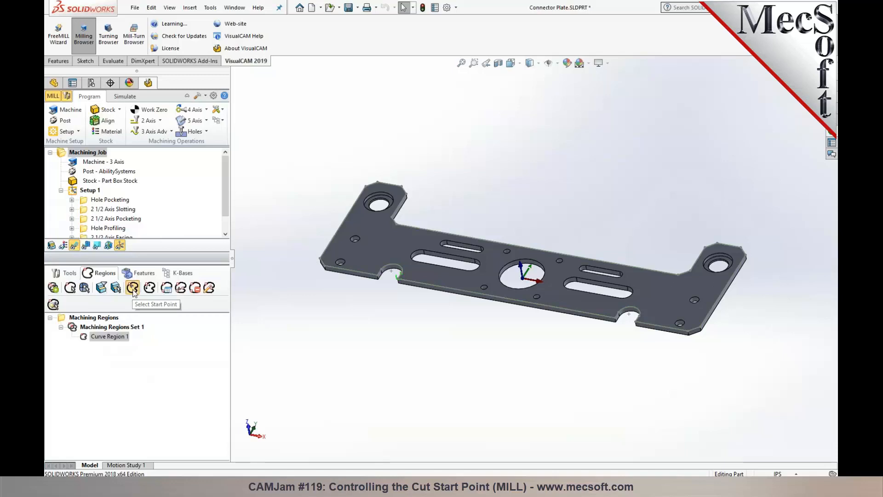
{"action": "left_click", "coordinate": [343, 222]}
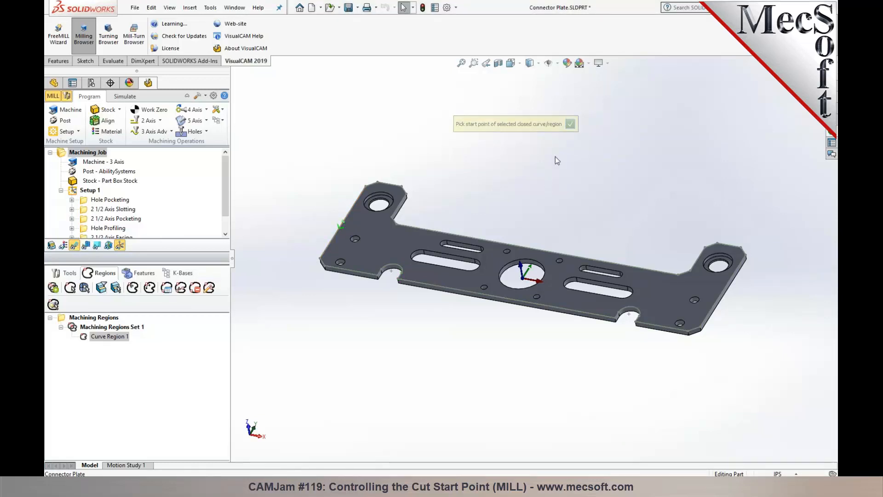
{"action": "left_click", "coordinate": [570, 125]}
{"action": "scroll", "coordinate": [349, 242], "scroll_direction": "down", "scroll_amount": 3}
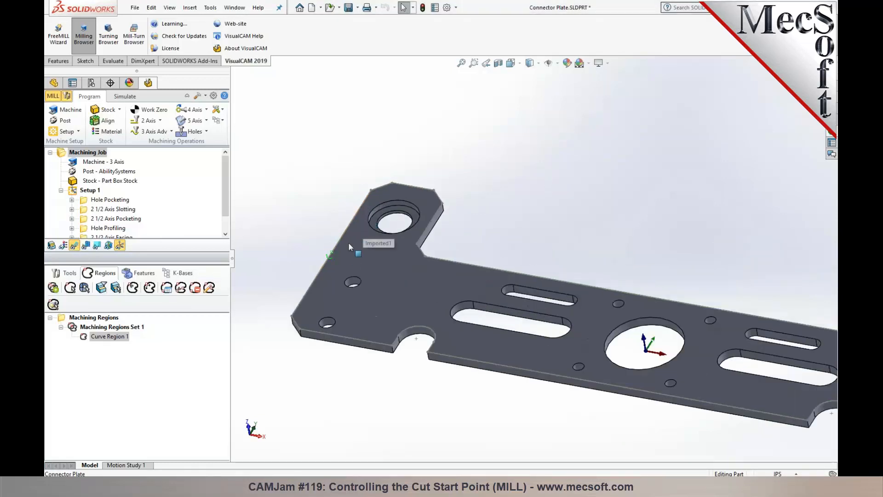
{"action": "middle_click_drag", "start_coordinate": [346, 254], "coordinate": [353, 258]}
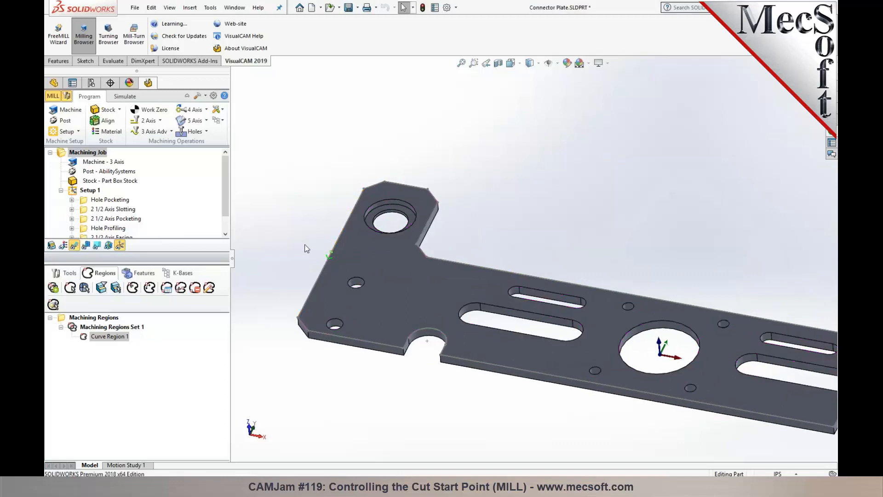
{"action": "mouse_move", "coordinate": [305, 243]}
{"action": "middle_mouse_down"}
{"action": "mouse_move", "coordinate": [305, 217]}
{"action": "mouse_move", "coordinate": [301, 241]}
{"action": "middle_mouse_up"}
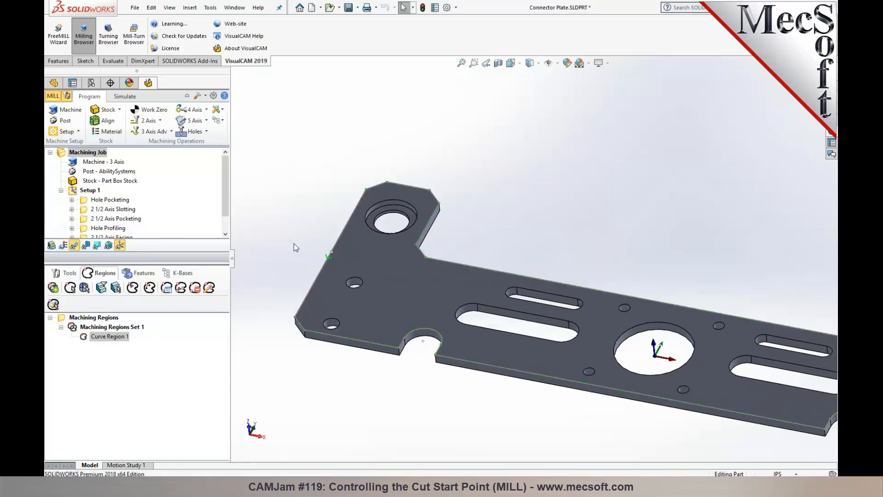
- Replace all part regions of the 2 1/2 Axis Profiling operation with the pre-defined Curve Region 1 and generate the toolpath
{"action": "left_click_drag", "start_coordinate": [216, 264], "coordinate": [219, 320]}
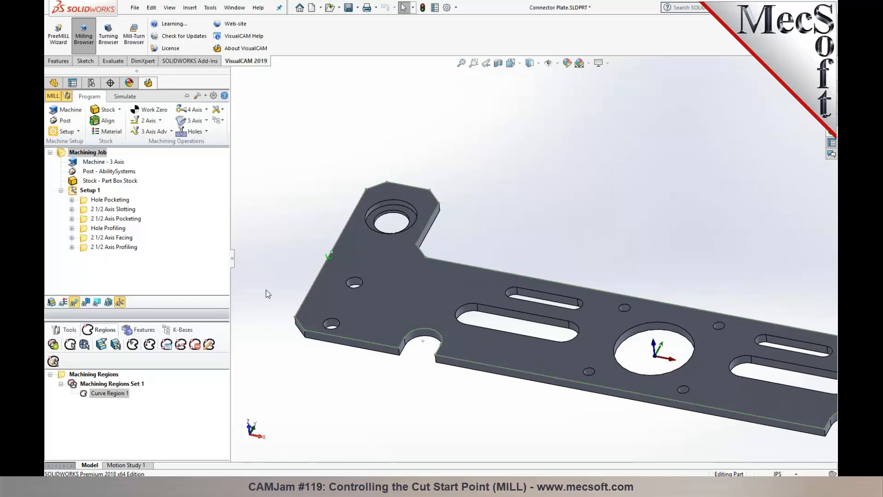
{"action": "left_click", "coordinate": [86, 248]}
{"action": "double_click", "coordinate": [86, 250]}
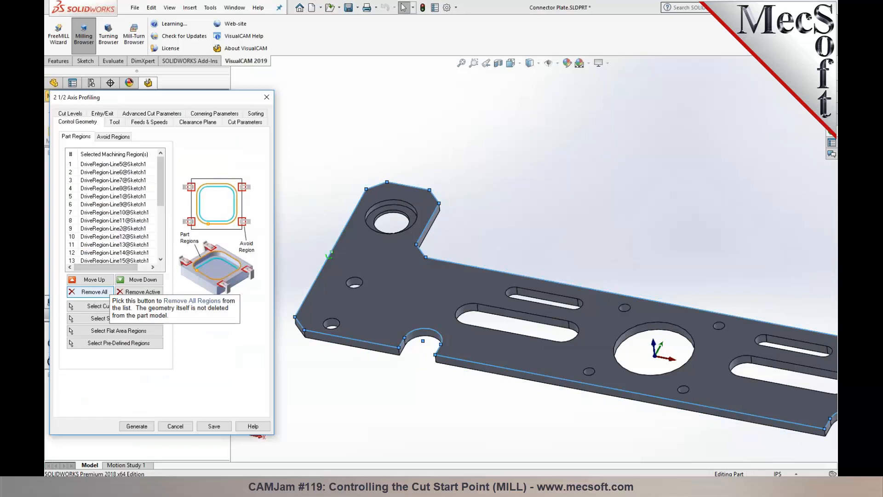
{"action": "left_click", "coordinate": [106, 293]}
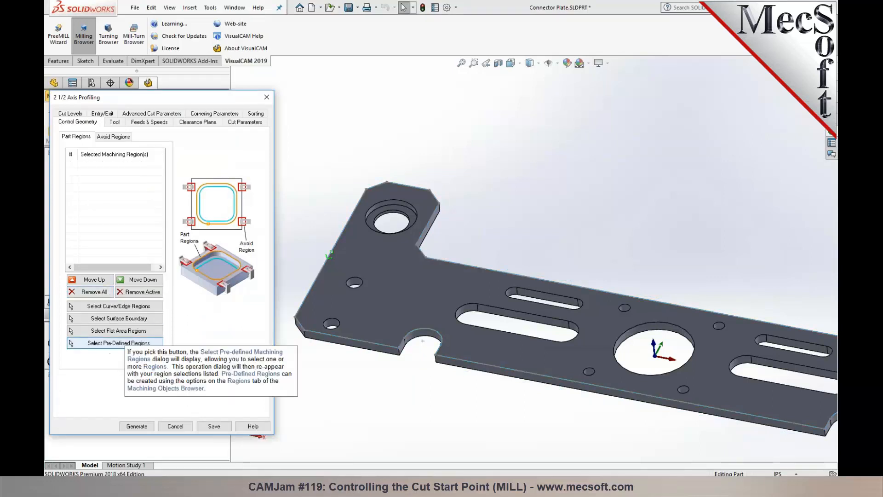
{"action": "left_click", "coordinate": [119, 343]}
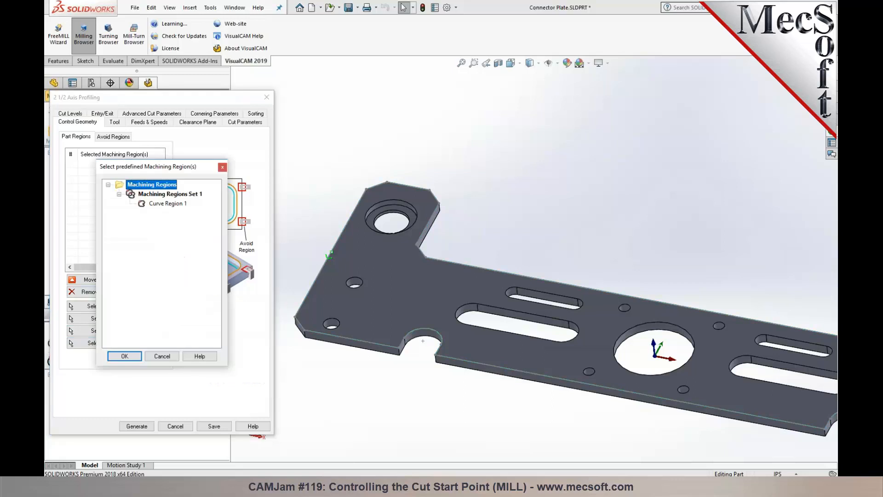
{"action": "left_click", "coordinate": [166, 204]}
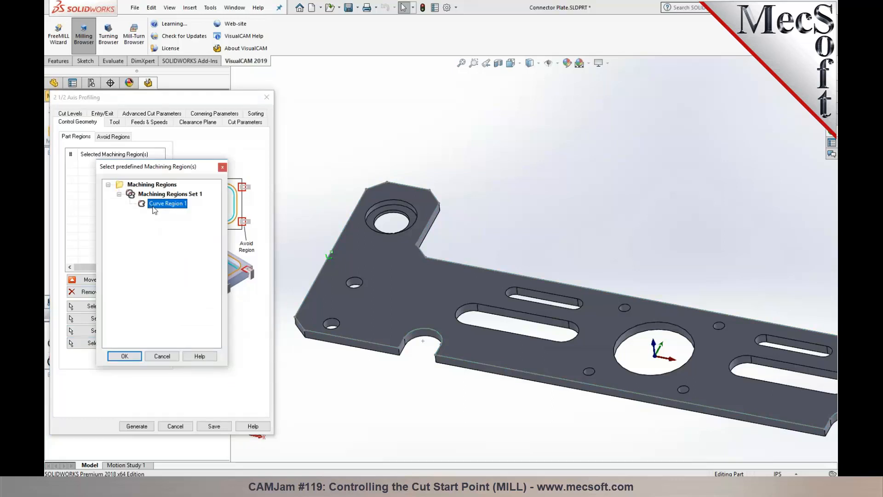
{"action": "left_click", "coordinate": [133, 358]}
{"action": "left_click", "coordinate": [136, 426]}
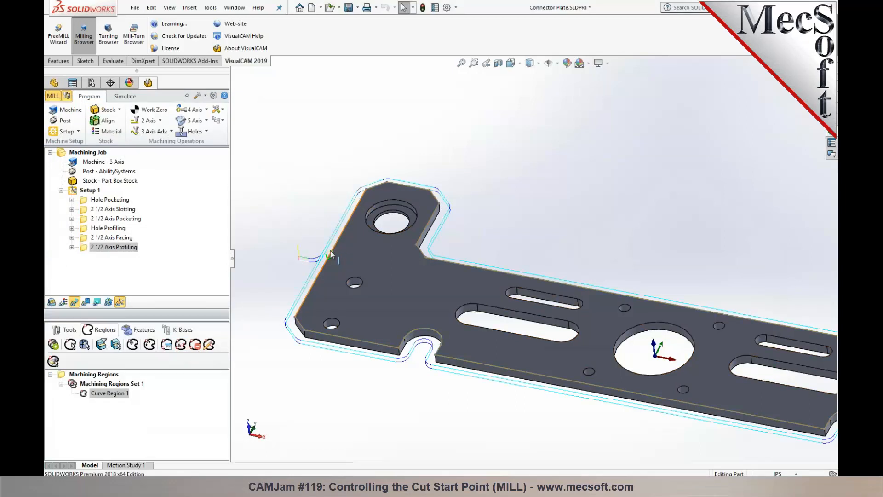
{"action": "scroll", "coordinate": [681, 319], "scroll_direction": "down", "scroll_amount": 5}
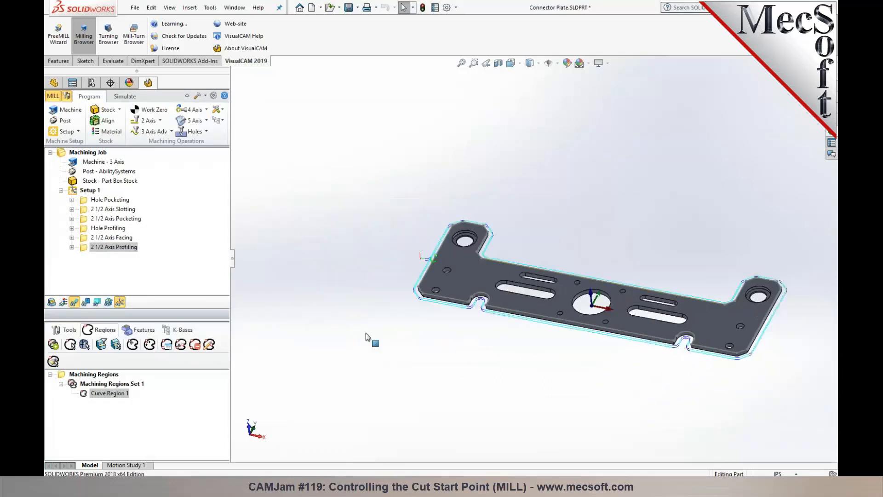
{"action": "scroll", "coordinate": [692, 263], "scroll_direction": "up", "scroll_amount": 5}
{"action": "scroll", "coordinate": [692, 264], "scroll_direction": "down", "scroll_amount": 1}
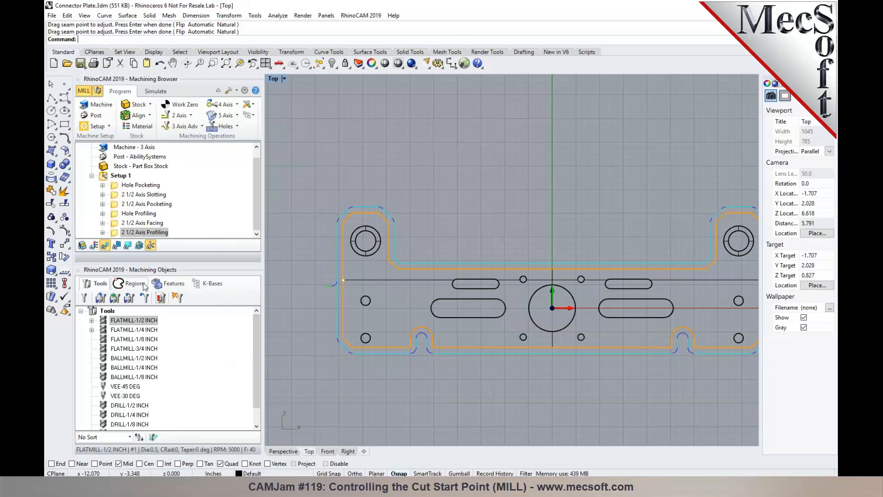
- Switch to Rhino and VisualCAD to view the machining regions tools in each, and look over the 2 Axis operation types
{"action": "left_click", "coordinate": [143, 286]}
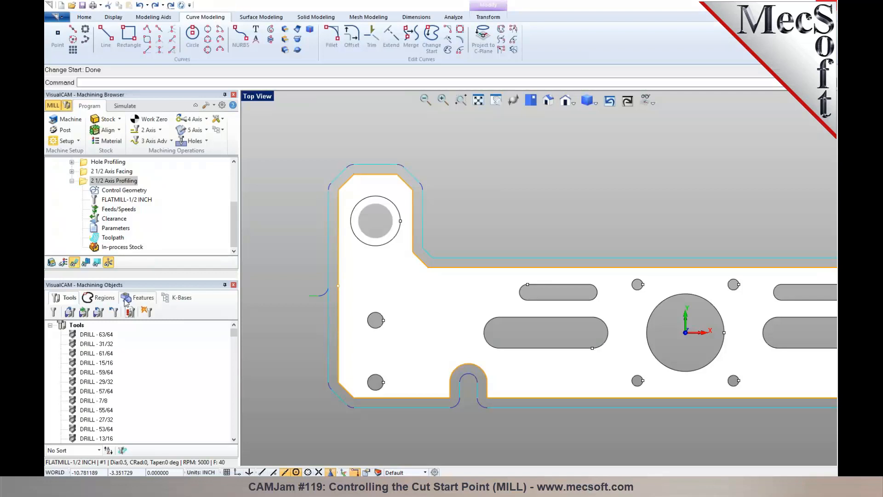
{"action": "left_click", "coordinate": [99, 298]}
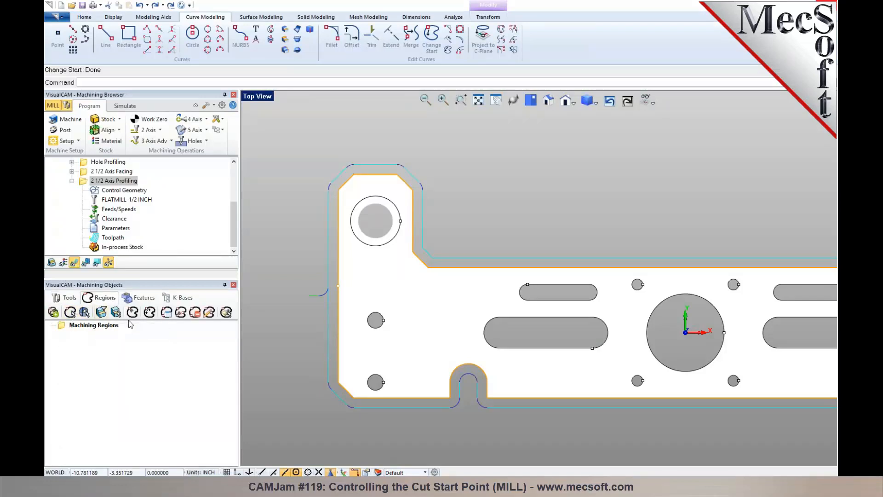
{"action": "left_click", "coordinate": [308, 374]}
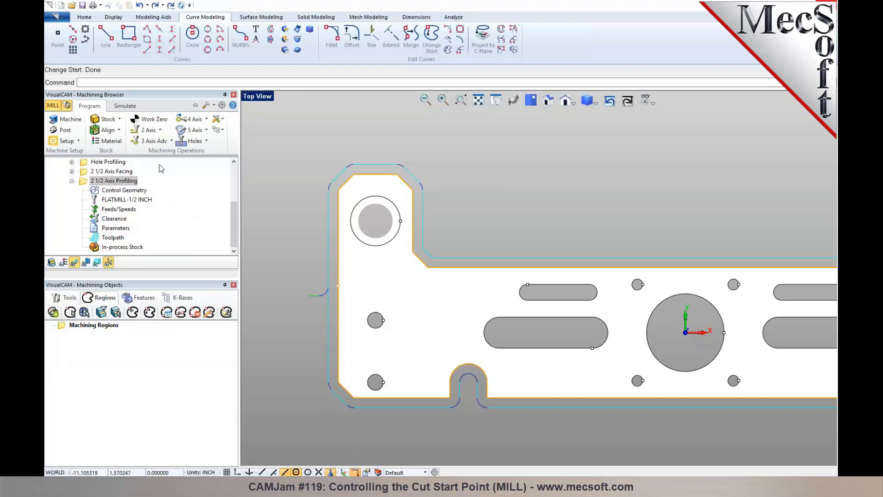
{"action": "left_click", "coordinate": [161, 130]}
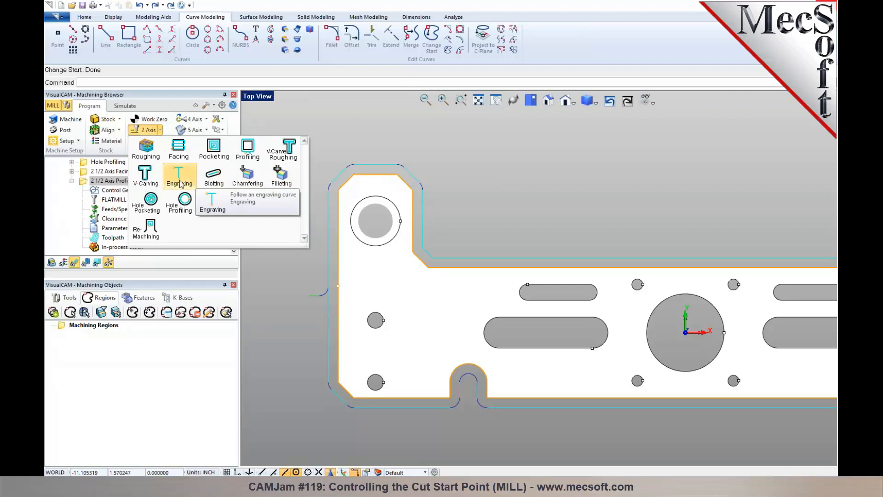
{"action": "left_click", "coordinate": [302, 281]}
- Draw an open two-segment polyline as an inverted V in the space above the plate's long upper edge
{"action": "scroll", "coordinate": [285, 257], "scroll_direction": "down", "scroll_amount": 2}
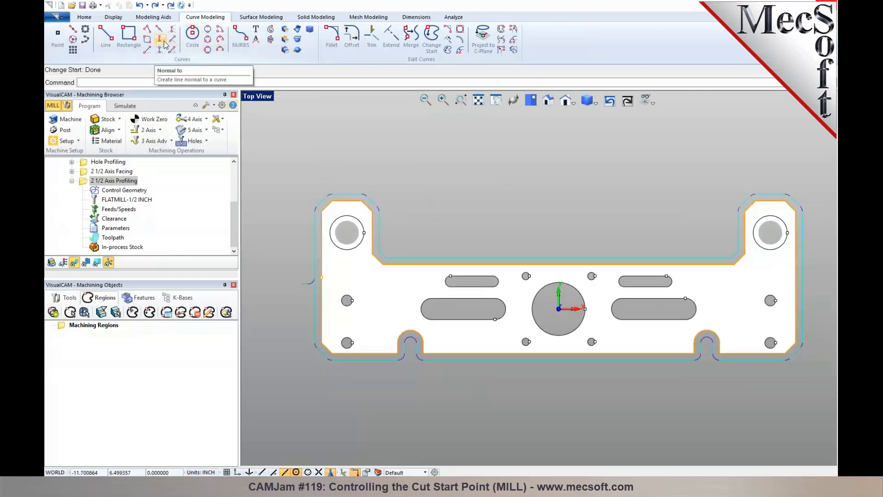
{"action": "left_click", "coordinate": [147, 34]}
{"action": "left_click", "coordinate": [421, 233]}
{"action": "left_click", "coordinate": [506, 179]}
{"action": "left_click", "coordinate": [626, 238]}
{"action": "right_click", "coordinate": [626, 238]}
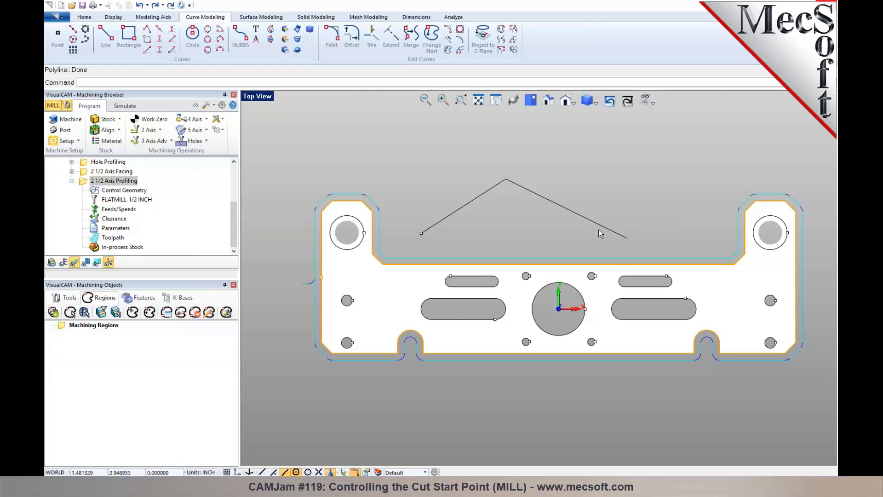
- Create a curve machining region in VisualCAD from the plate's perimeter curve, Curve15, rather than the face edge
{"action": "middle_click_drag", "start_coordinate": [514, 240], "coordinate": [478, 231]}
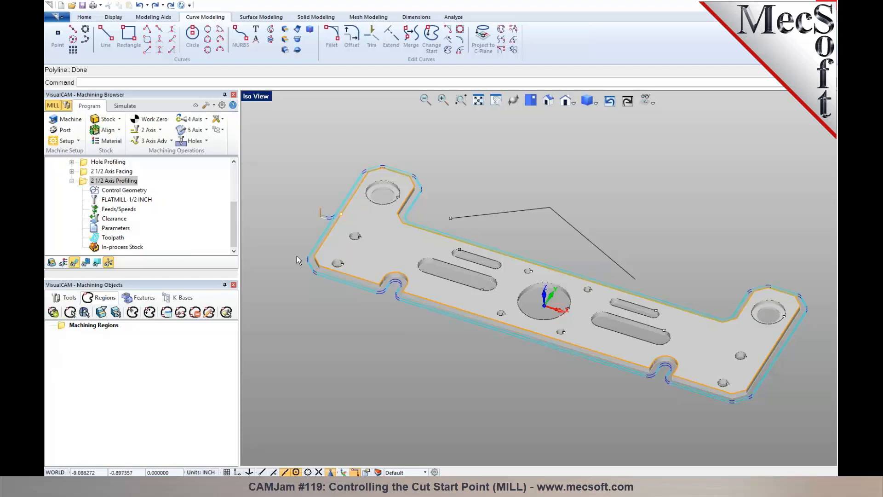
{"action": "left_click", "coordinate": [71, 313]}
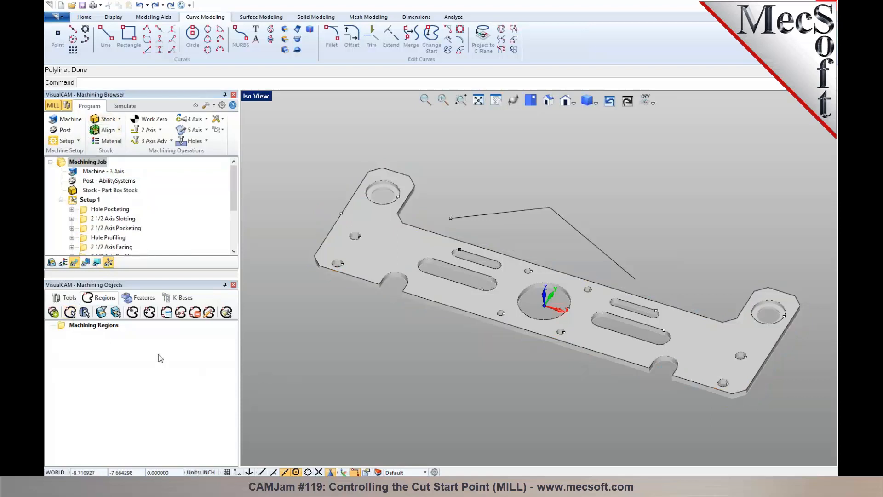
{"action": "left_click", "coordinate": [70, 312]}
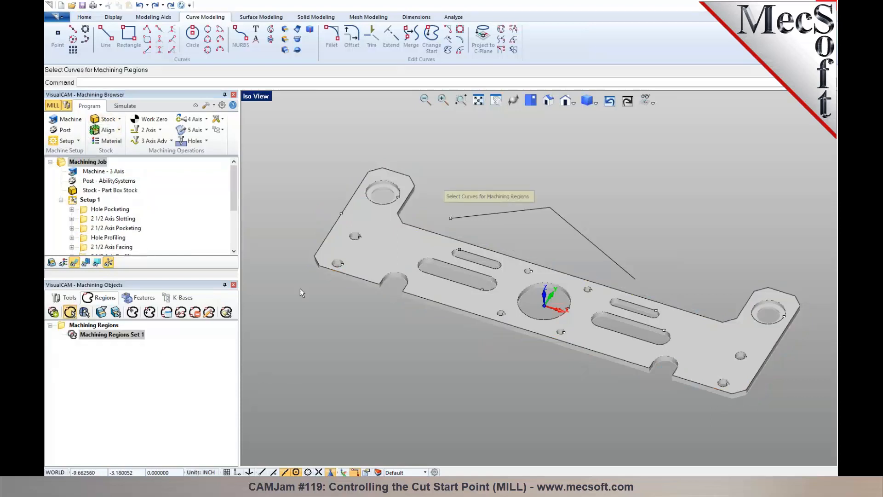
{"action": "left_click", "coordinate": [350, 276]}
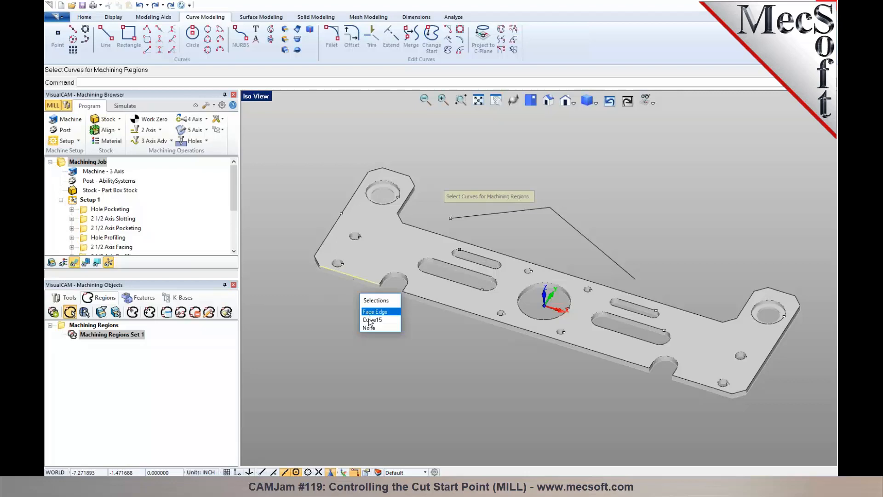
{"action": "left_click", "coordinate": [368, 319]}
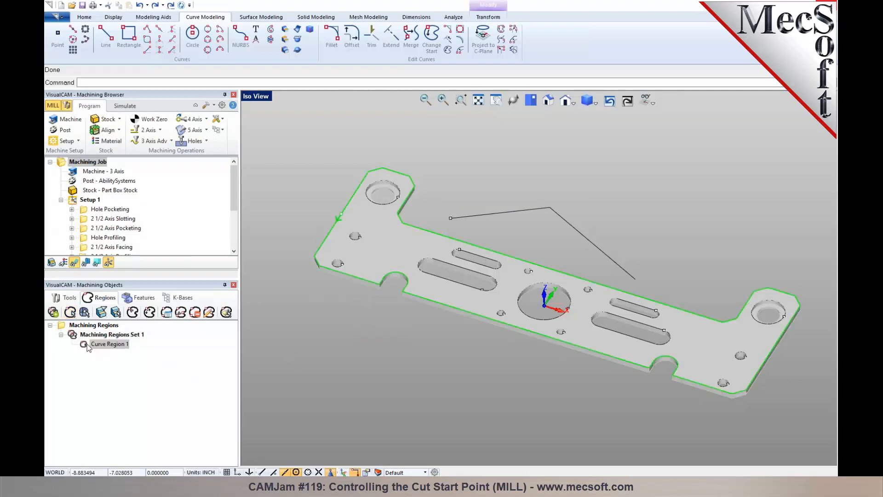
- Set the start point of Curve Region 1 to the midpoint of the plate's straight short edge opposite its current start
{"action": "left_click", "coordinate": [84, 345]}
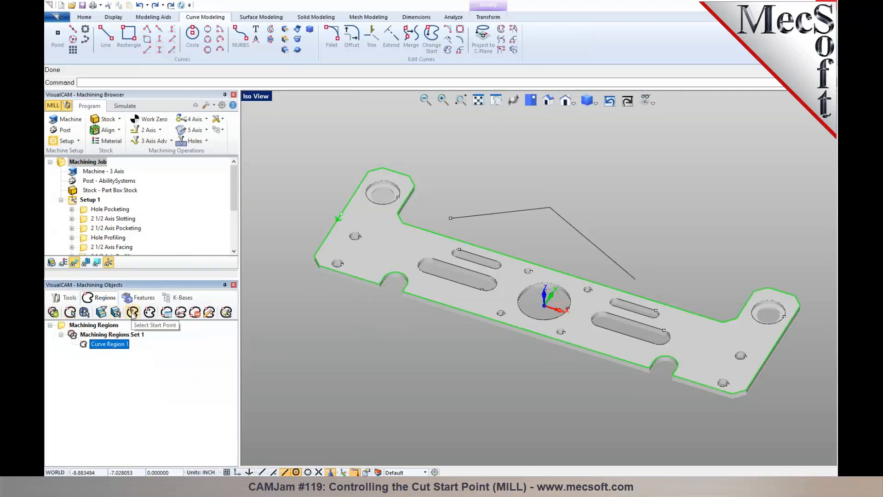
{"action": "left_click", "coordinate": [133, 313]}
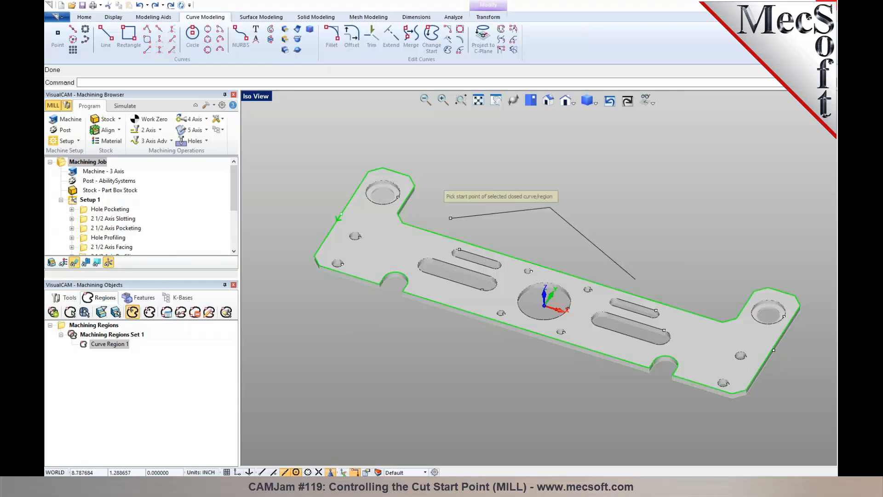
{"action": "left_click", "coordinate": [774, 348]}
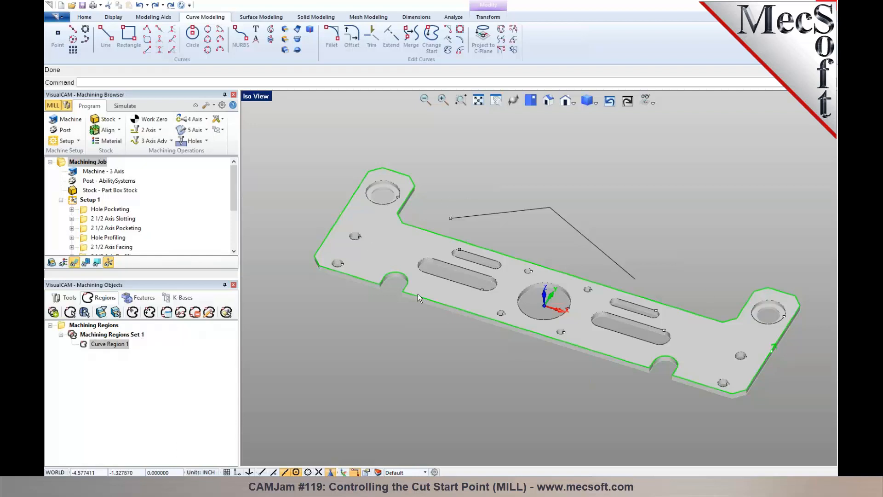
{"action": "left_click", "coordinate": [445, 200]}
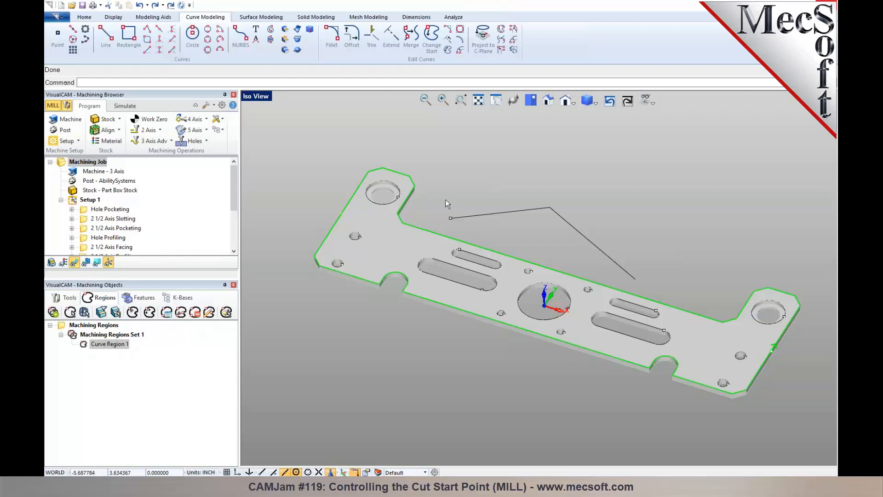
- Create a second curve machining region from the open inverted-V polyline
{"action": "left_click", "coordinate": [71, 313]}
{"action": "left_click", "coordinate": [476, 216]}
{"action": "right_click", "coordinate": [485, 223]}
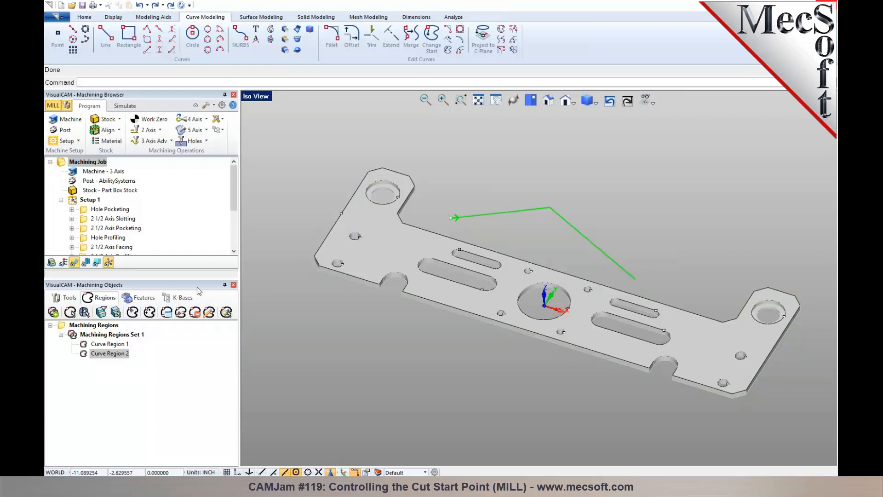
{"action": "left_click", "coordinate": [149, 312]}
- Reverse the direction of the open polyline so that it starts at its opposite end
{"action": "left_click", "coordinate": [64, 297]}
{"action": "left_click", "coordinate": [467, 215]}
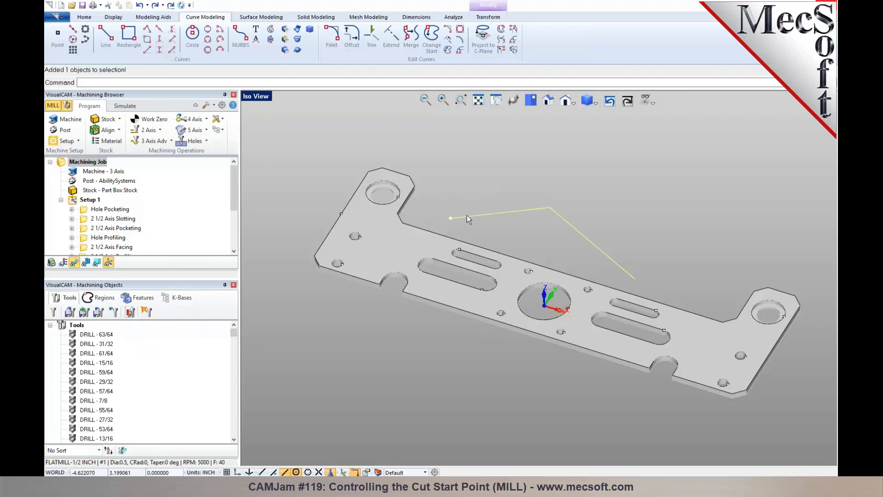
{"action": "left_click", "coordinate": [448, 51]}
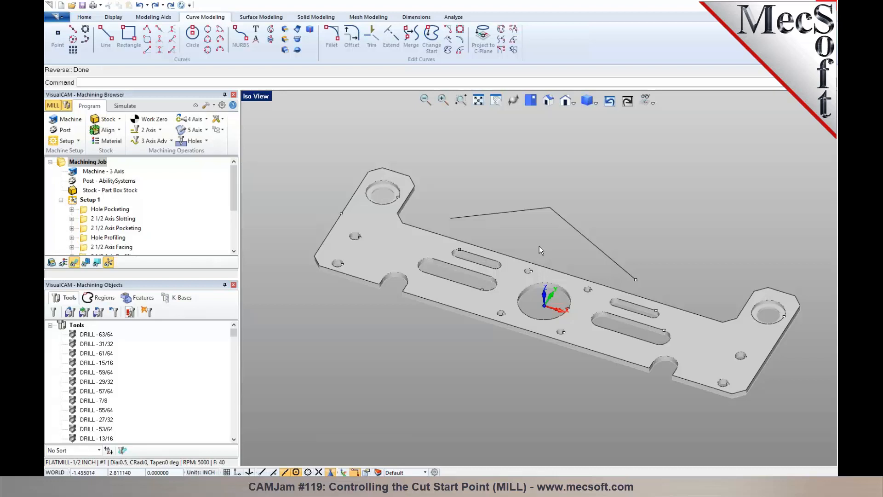
{"action": "mouse_move", "coordinate": [558, 289]}
{"action": "middle_mouse_down"}
{"action": "mouse_move", "coordinate": [547, 276]}
{"action": "mouse_move", "coordinate": [562, 286]}
{"action": "middle_mouse_up"}
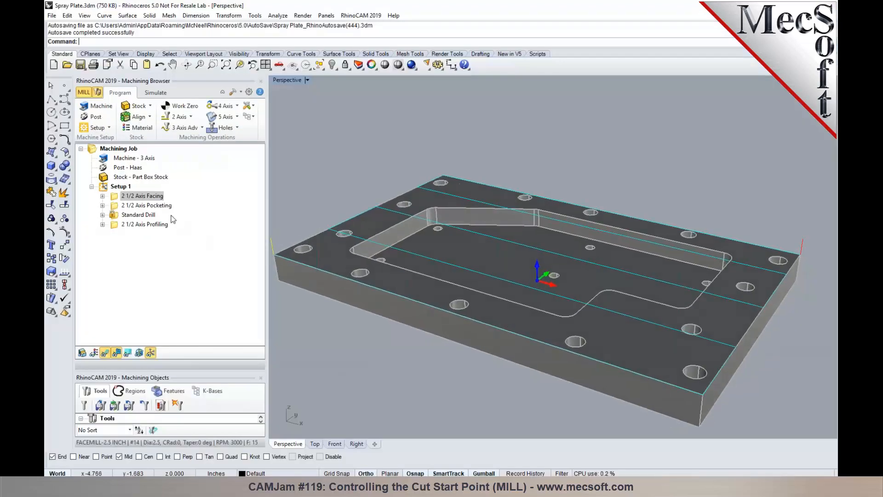
- Switch to Rhino and examine the 2 1/2 Axis Pocketing toolpath in the Perspective and Top views
{"action": "left_click", "coordinate": [166, 205]}
{"action": "right_click_drag", "start_coordinate": [495, 262], "coordinate": [523, 274]}
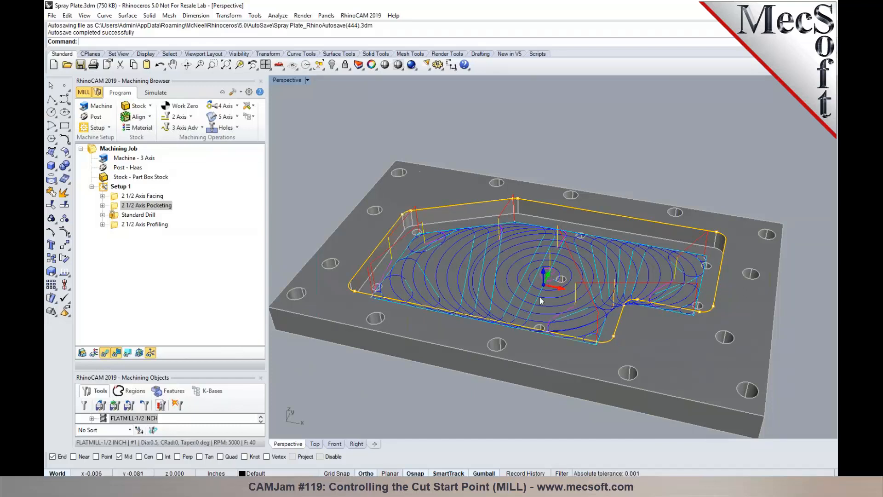
{"action": "left_click", "coordinate": [316, 444]}
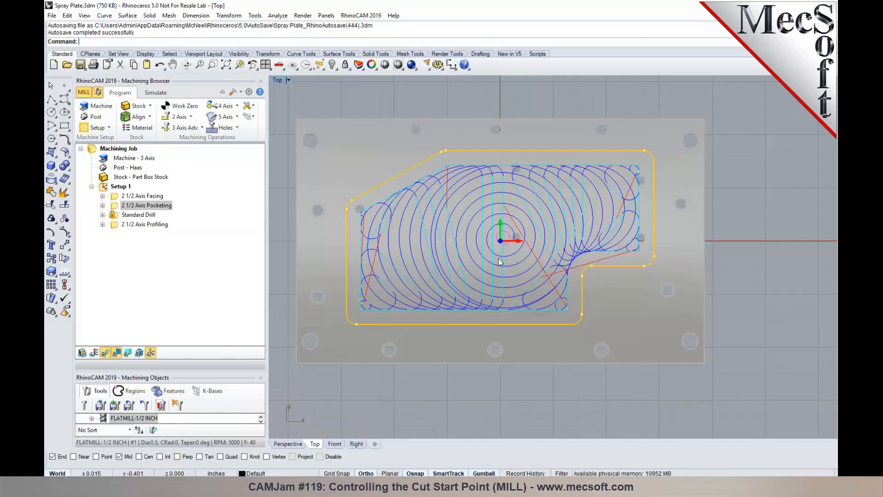
- Unsuppress the Standard Drill operation and move it ahead of the 2 1/2 Axis Pocketing operation
{"action": "right_click", "coordinate": [144, 213]}
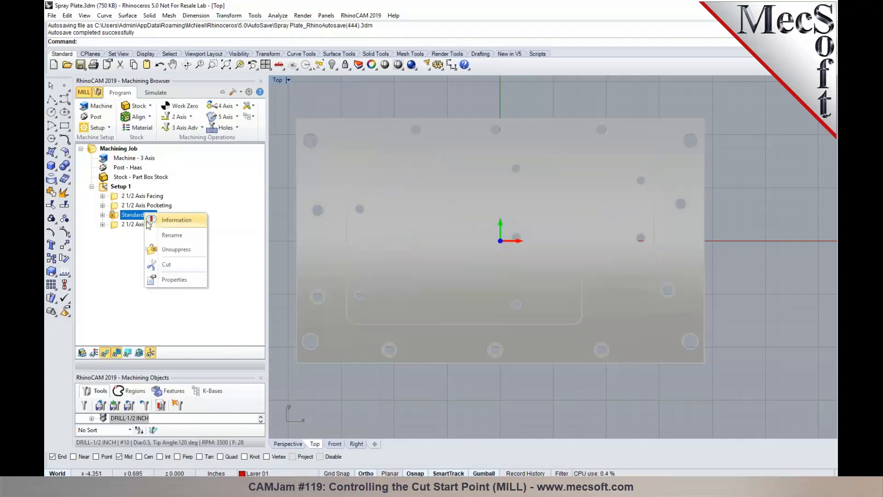
{"action": "left_click", "coordinate": [156, 248]}
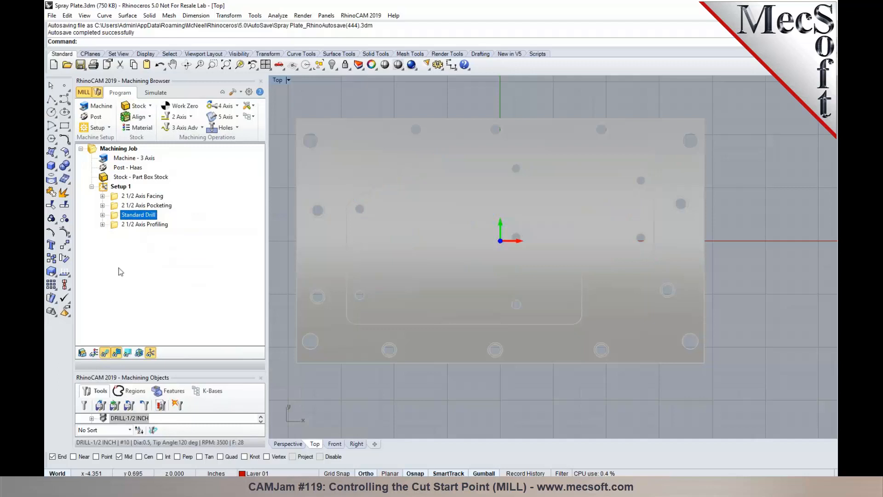
{"action": "left_click", "coordinate": [288, 444]}
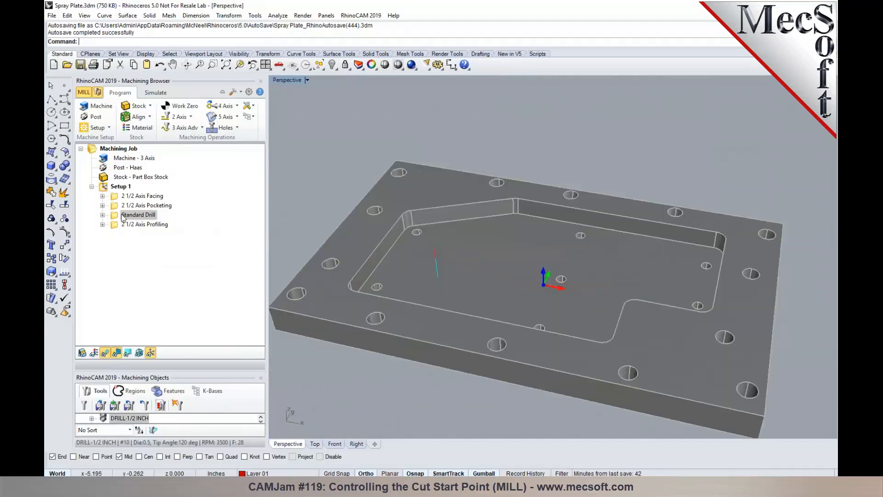
{"action": "left_click_drag", "start_coordinate": [118, 215], "coordinate": [126, 206]}
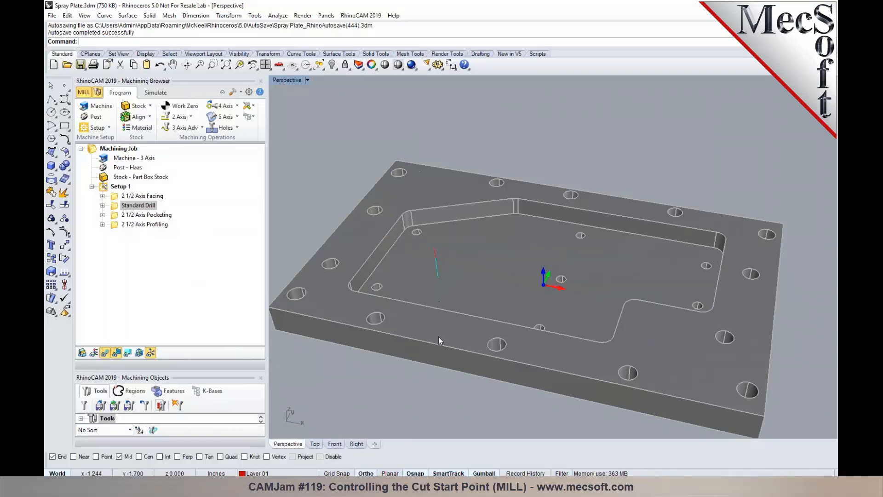
- Turn on the layer holding the start point and inspect the point's position above the pocket
{"action": "left_click", "coordinate": [359, 64]}
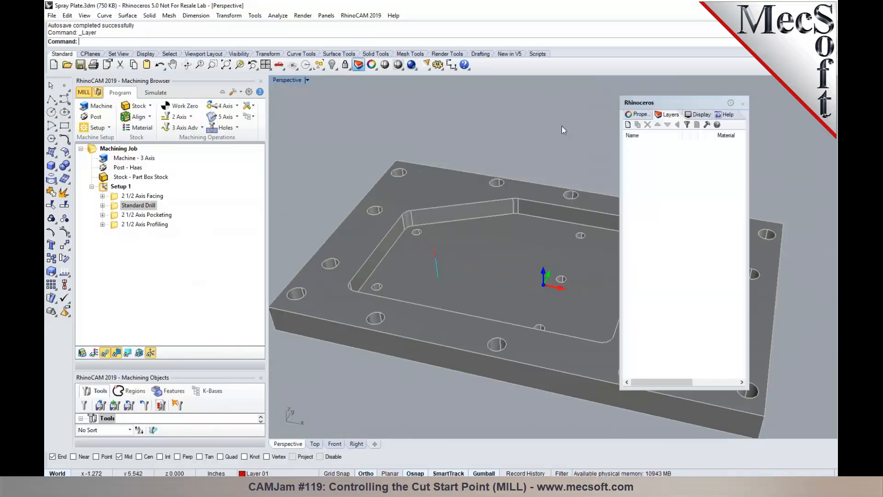
{"action": "left_click", "coordinate": [687, 153]}
{"action": "left_click", "coordinate": [742, 103]}
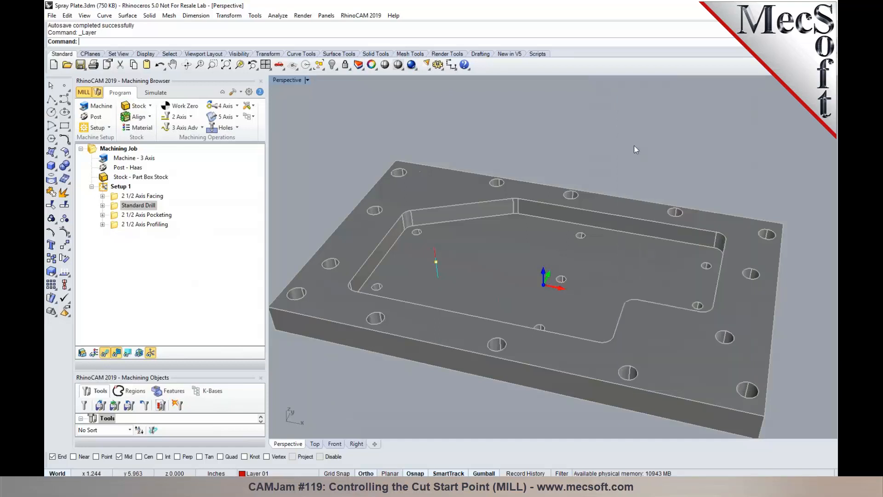
{"action": "right_click_drag", "start_coordinate": [448, 279], "coordinate": [432, 240]}
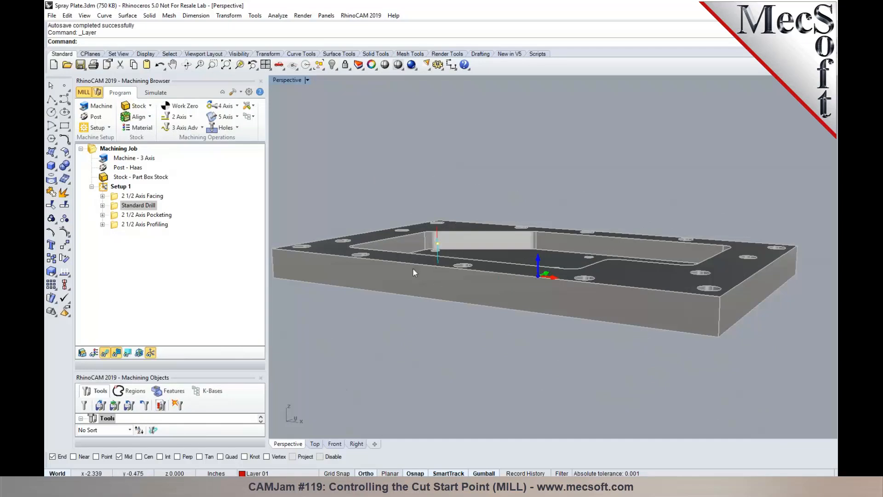
{"action": "right_click_drag", "start_coordinate": [494, 265], "coordinate": [488, 296]}
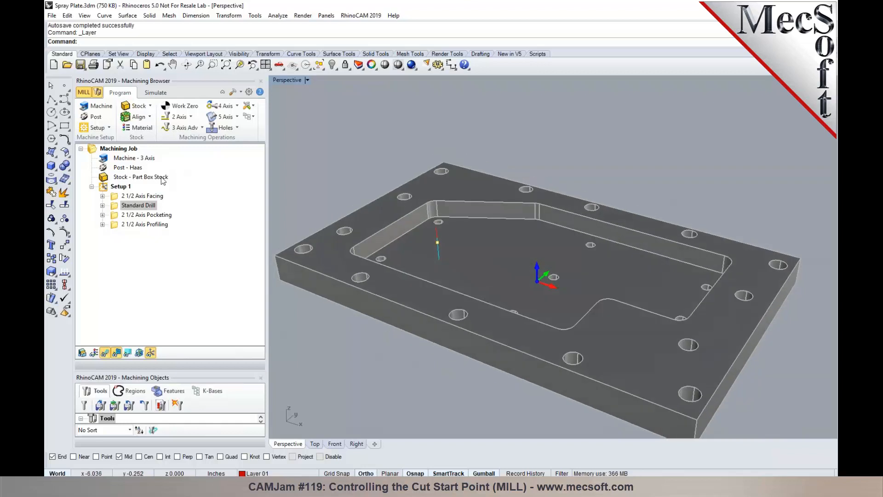
- Simulate the Standard Drill operation and inspect the entry hole in the stock
{"action": "right_click", "coordinate": [147, 205]}
{"action": "left_click", "coordinate": [183, 259]}
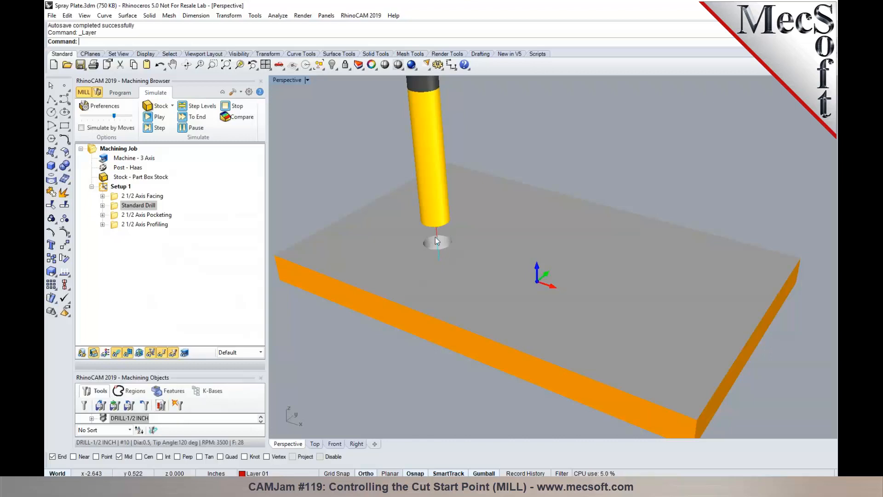
{"action": "right_click_drag", "start_coordinate": [432, 239], "coordinate": [453, 241]}
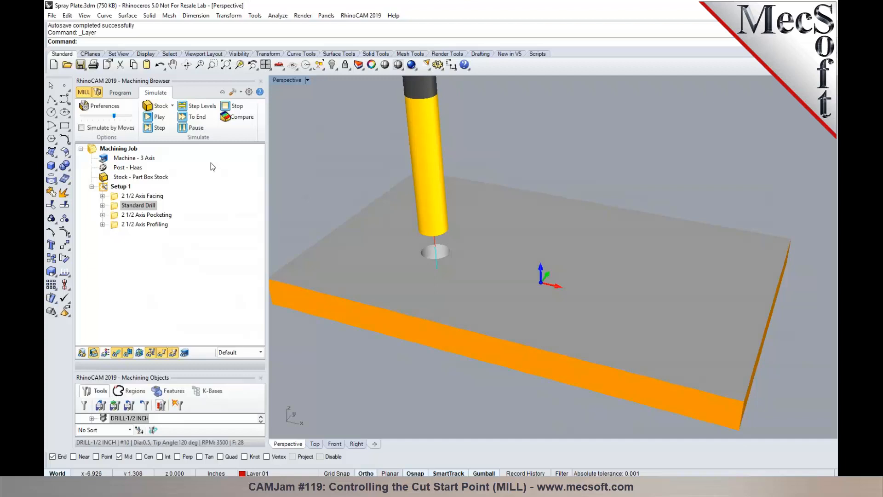
- Assign the point in the pocket as the start point of the 2 1/2 Axis Pocketing operation, generate the toolpath and view it from the top
{"action": "left_click", "coordinate": [130, 94]}
{"action": "left_click", "coordinate": [121, 216]}
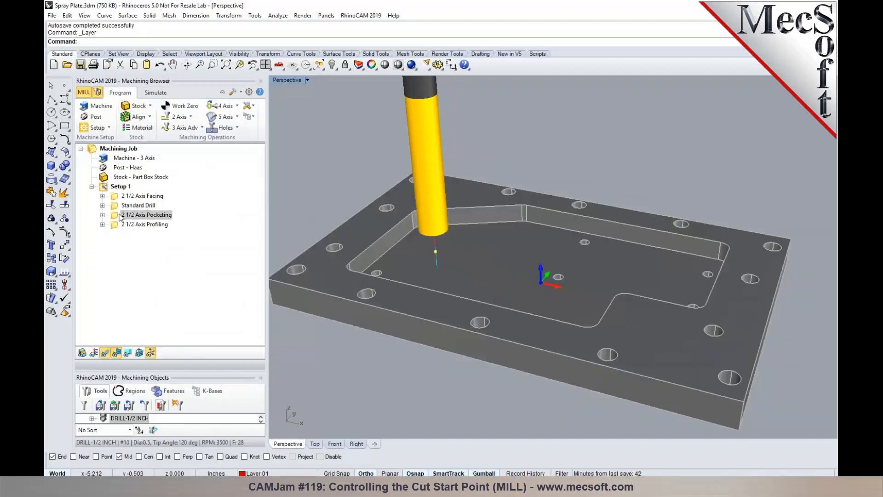
{"action": "double_click", "coordinate": [116, 219]}
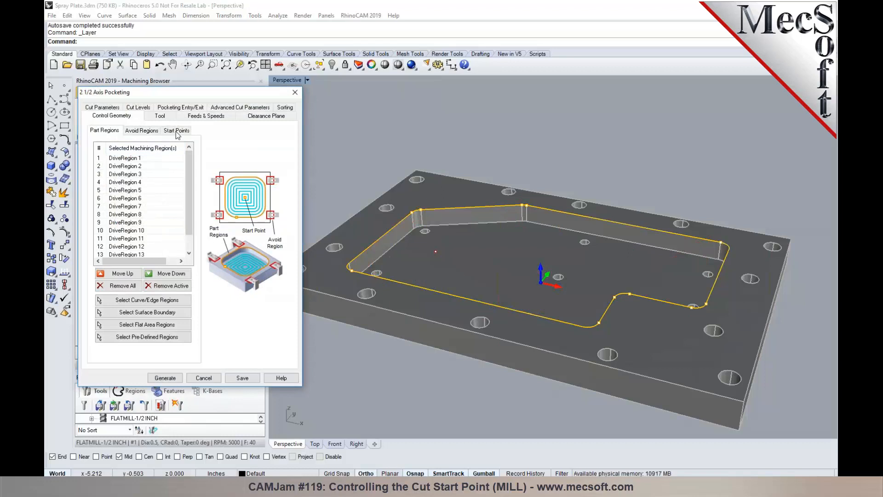
{"action": "left_click", "coordinate": [177, 132]}
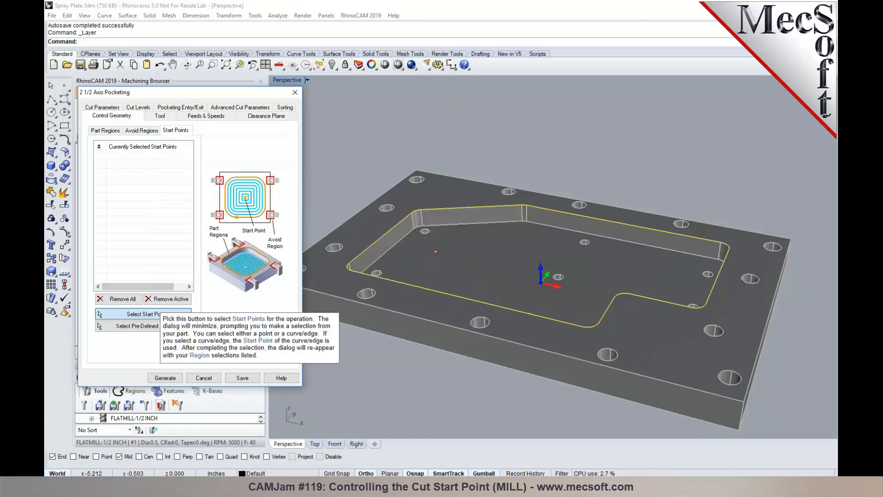
{"action": "left_click", "coordinate": [152, 314]}
{"action": "left_click", "coordinate": [436, 252]}
{"action": "key", "text": "Return"}
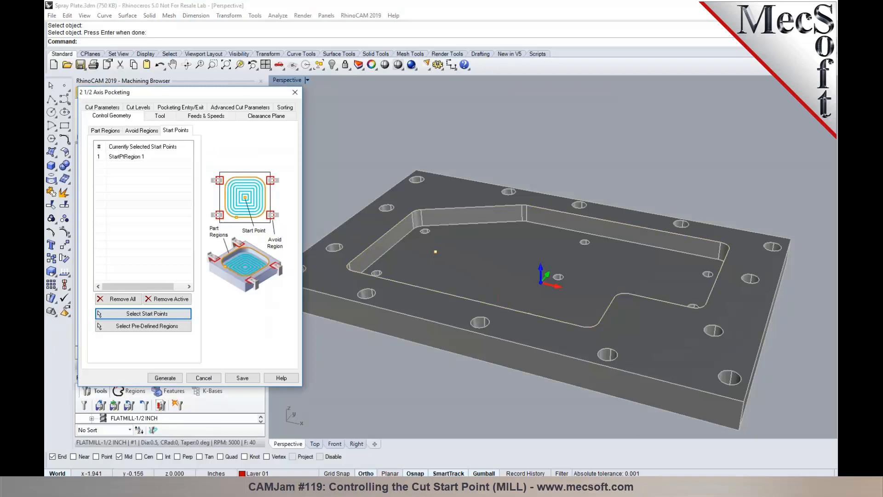
{"action": "left_click", "coordinate": [165, 378]}
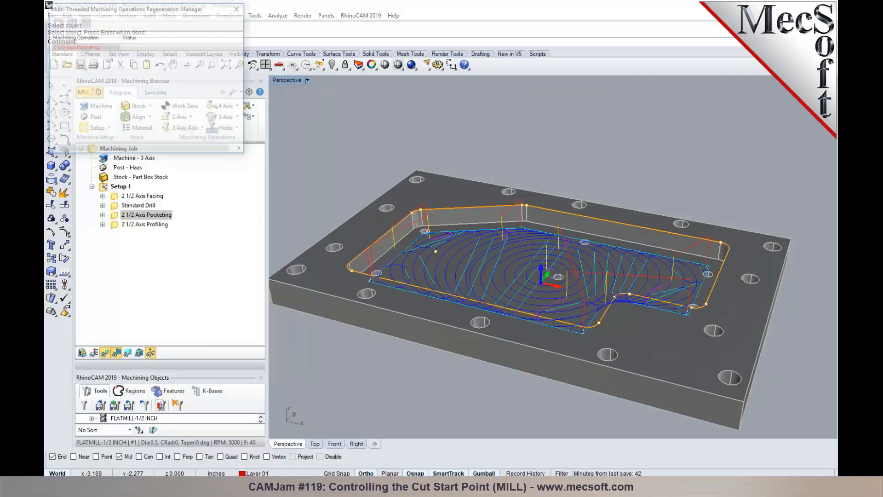
{"action": "left_click", "coordinate": [316, 444]}
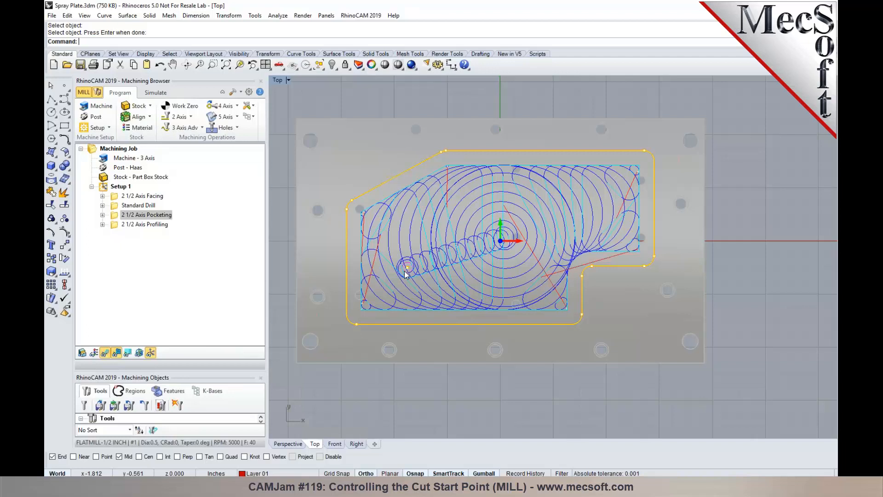
- Examine the start point settings of a 2 1/2 Axis Roughing operation without creating it, and look over the advanced 3 axis operation types
{"action": "left_click", "coordinate": [181, 117]}
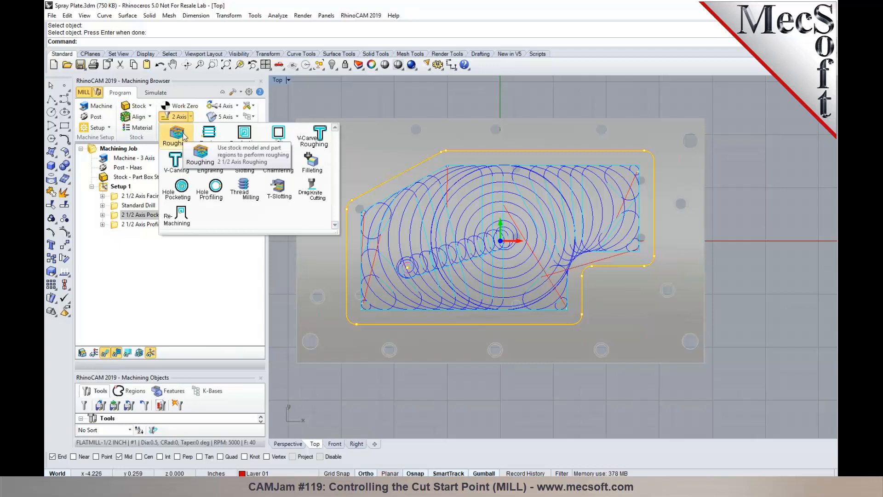
{"action": "left_click", "coordinate": [184, 133]}
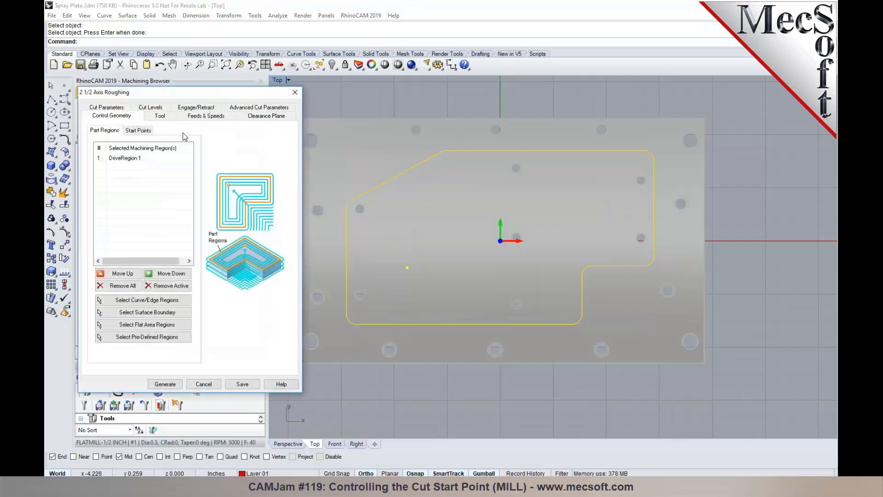
{"action": "left_click", "coordinate": [141, 130]}
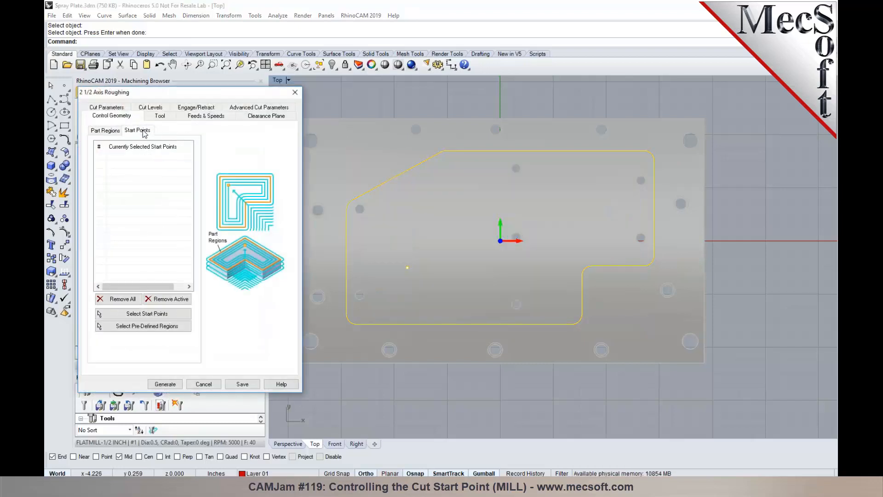
{"action": "left_click", "coordinate": [295, 93]}
{"action": "left_click", "coordinate": [180, 128]}
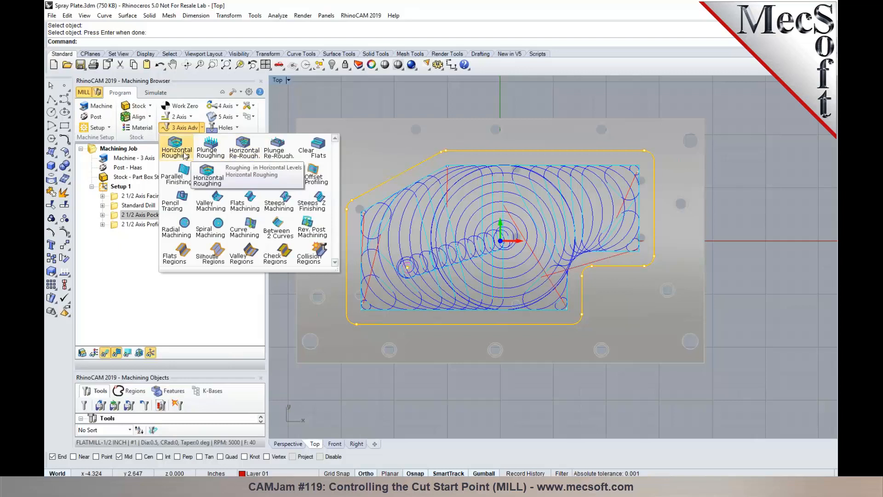
{"action": "left_click", "coordinate": [326, 99]}
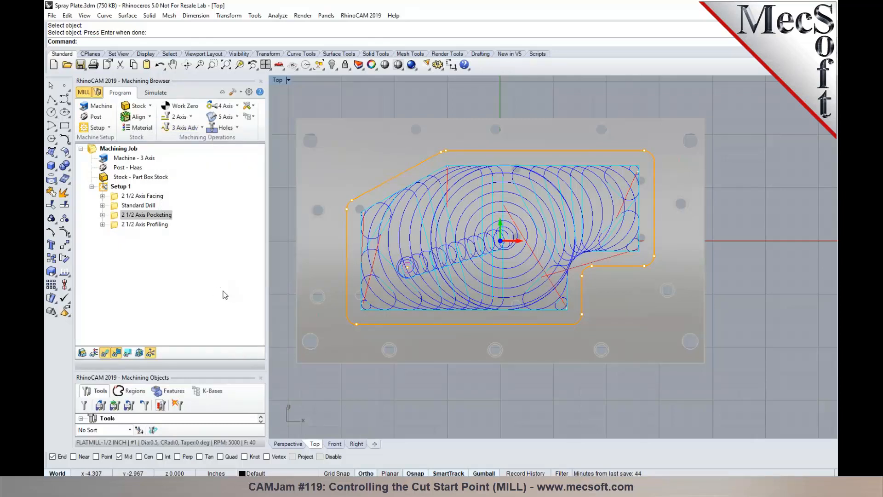
- Look over the 2 Axis operation types in the Perspective view and display the 2 1/2 Axis Facing toolpath
{"action": "left_click", "coordinate": [285, 444]}
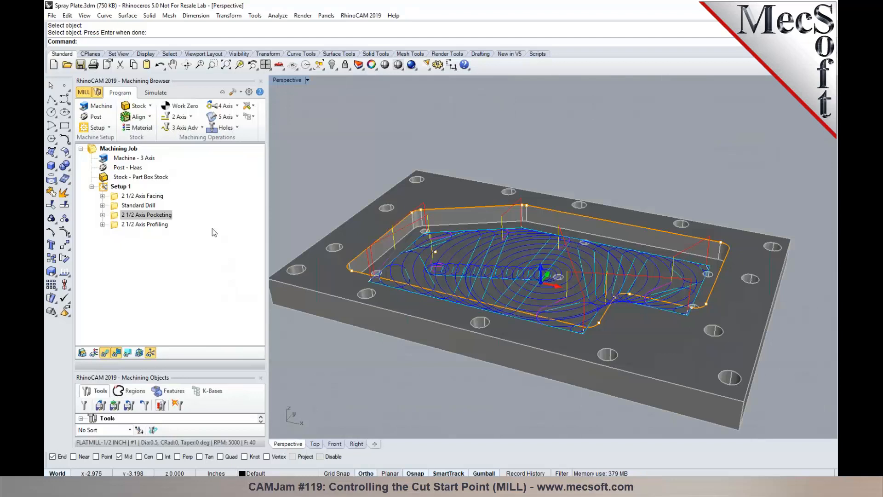
{"action": "left_click", "coordinate": [190, 117]}
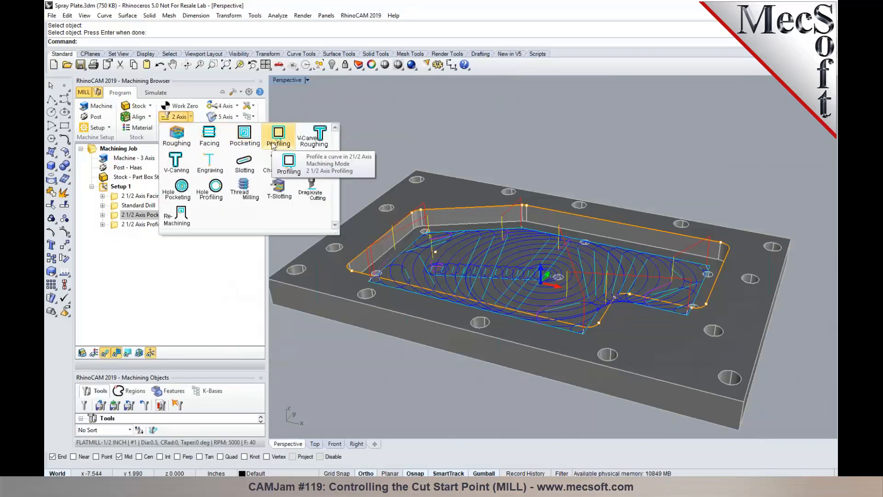
{"action": "left_click", "coordinate": [299, 328]}
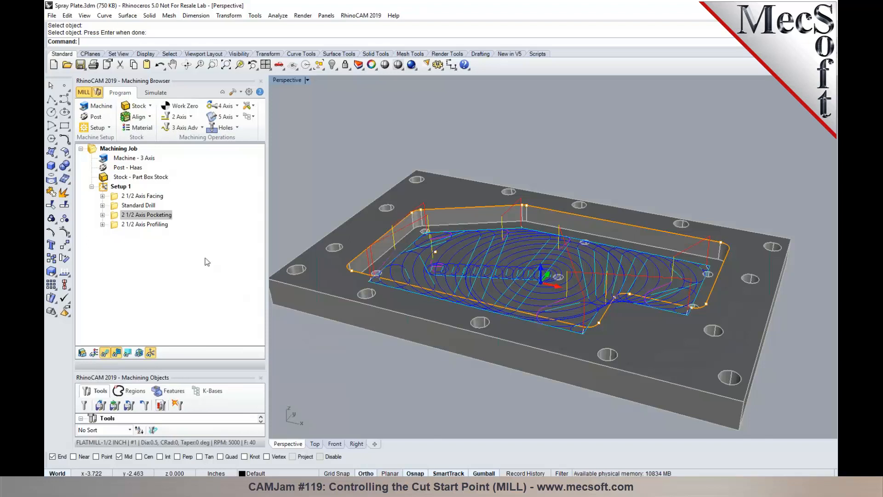
{"action": "left_click", "coordinate": [151, 197]}
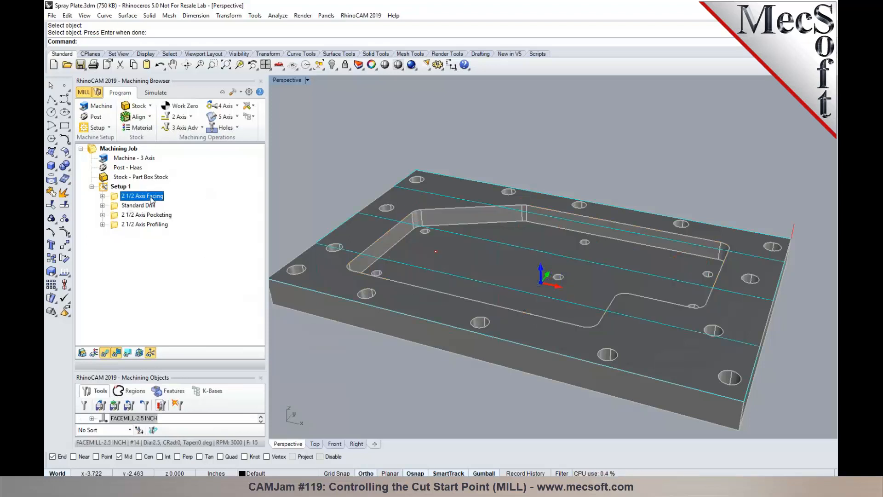
- View the 2 1/2 Axis Facing toolpath from the top and examine the operation's roughing start point and cut angle settings without changing them
{"action": "scroll", "coordinate": [561, 239], "scroll_direction": "down", "scroll_amount": 3}
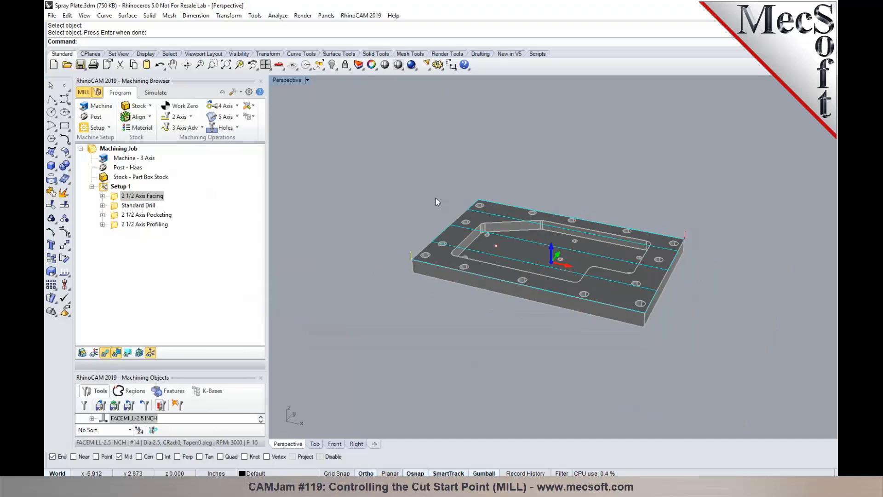
{"action": "scroll", "coordinate": [496, 243], "scroll_direction": "up", "scroll_amount": 3}
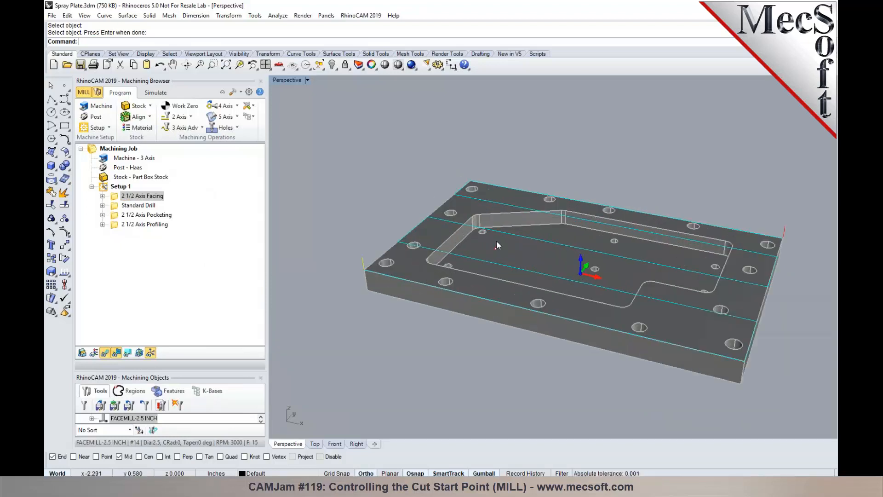
{"action": "left_click", "coordinate": [315, 444]}
{"action": "scroll", "coordinate": [411, 342], "scroll_direction": "down", "scroll_amount": 3}
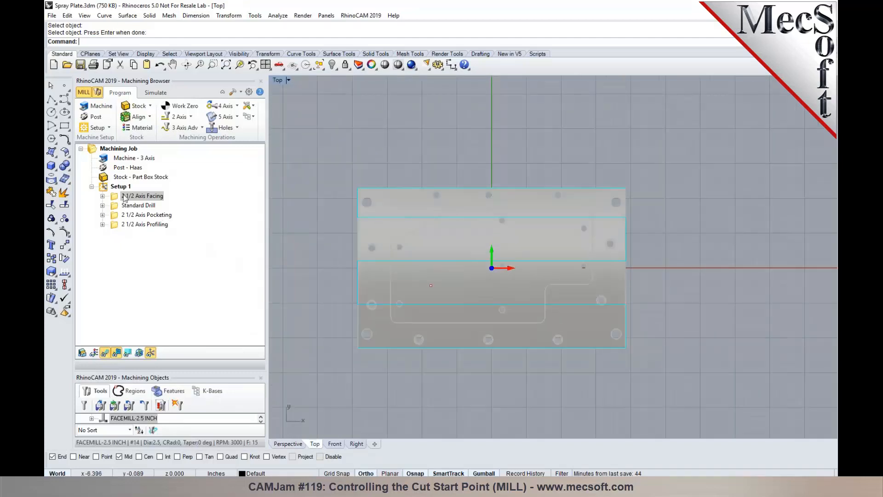
{"action": "left_click", "coordinate": [119, 197]}
{"action": "double_click", "coordinate": [119, 197]}
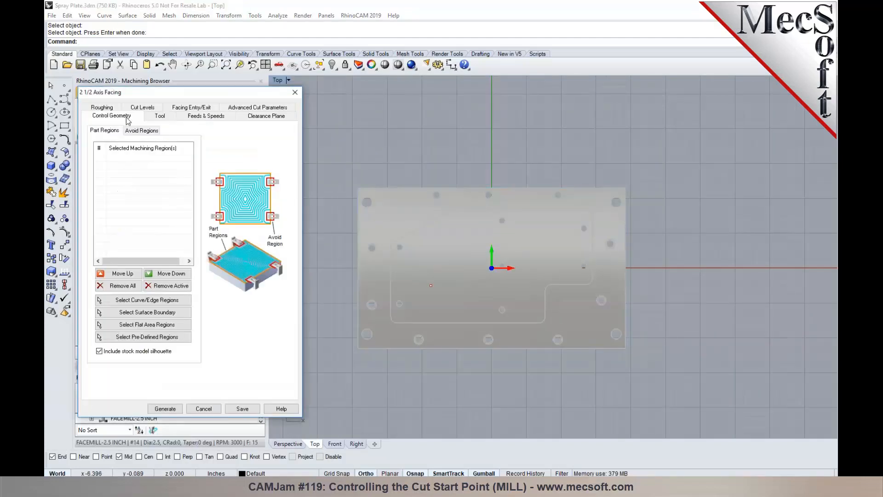
{"action": "left_click", "coordinate": [102, 107]}
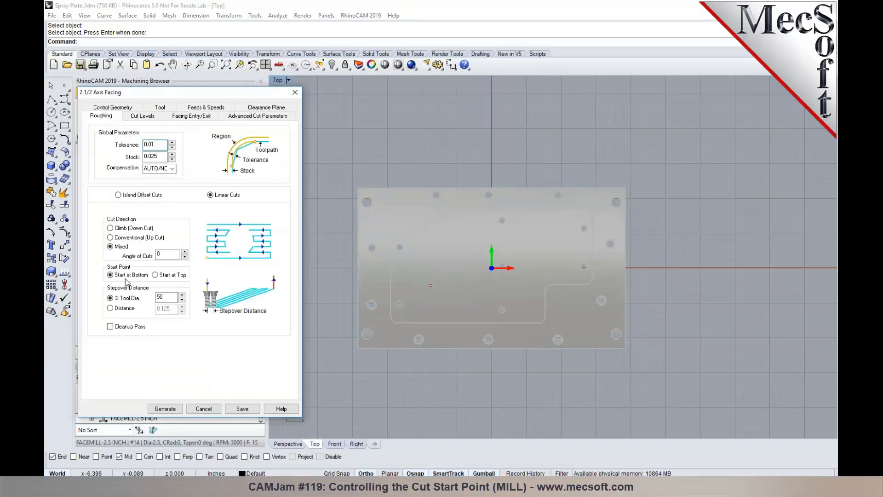
{"action": "mouse_move", "coordinate": [122, 276]}
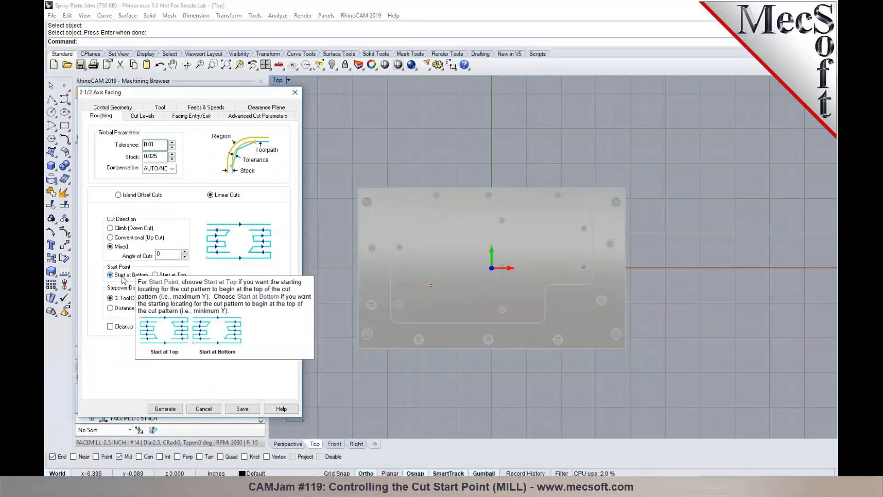
{"action": "left_click", "coordinate": [166, 257]}
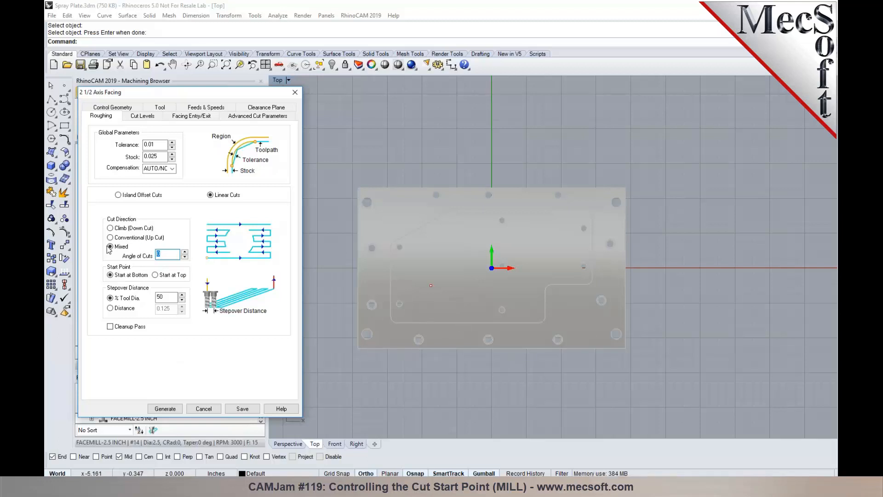
{"action": "mouse_move", "coordinate": [111, 249]}
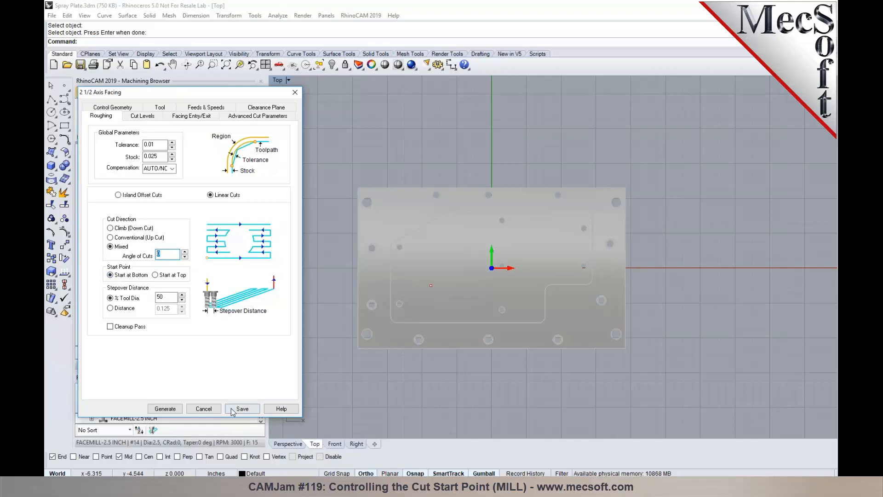
{"action": "left_click", "coordinate": [213, 408]}
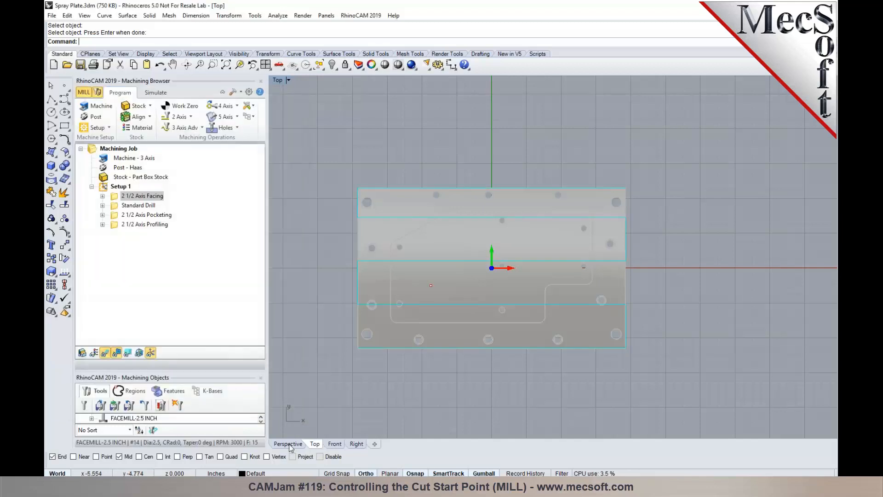
- Set the 2 1/2 Axis Facing operation to Start at Top and regenerate its toolpath in the Perspective view
{"action": "left_click", "coordinate": [288, 444]}
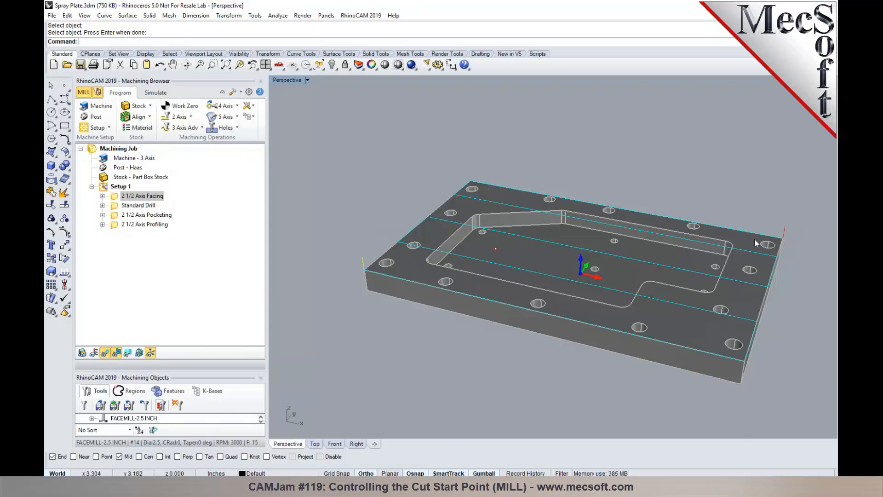
{"action": "double_click", "coordinate": [118, 199]}
{"action": "left_click", "coordinate": [107, 108]}
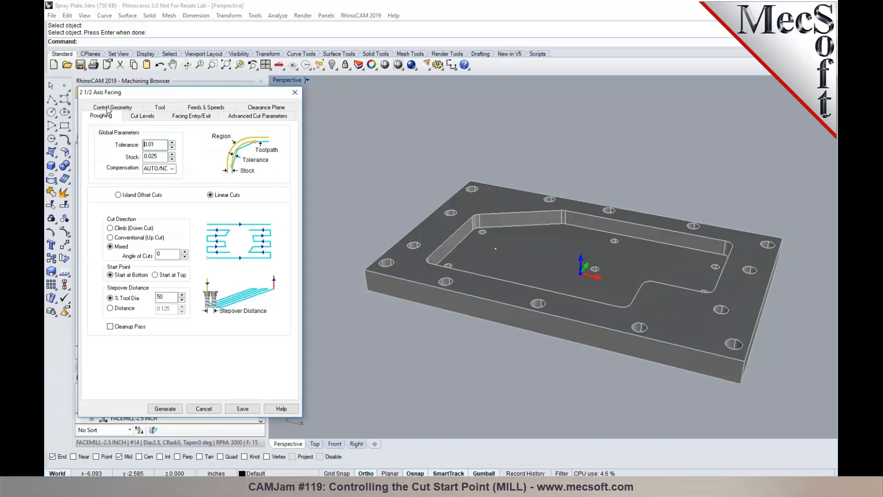
{"action": "left_click", "coordinate": [158, 276]}
{"action": "left_click", "coordinate": [164, 409]}
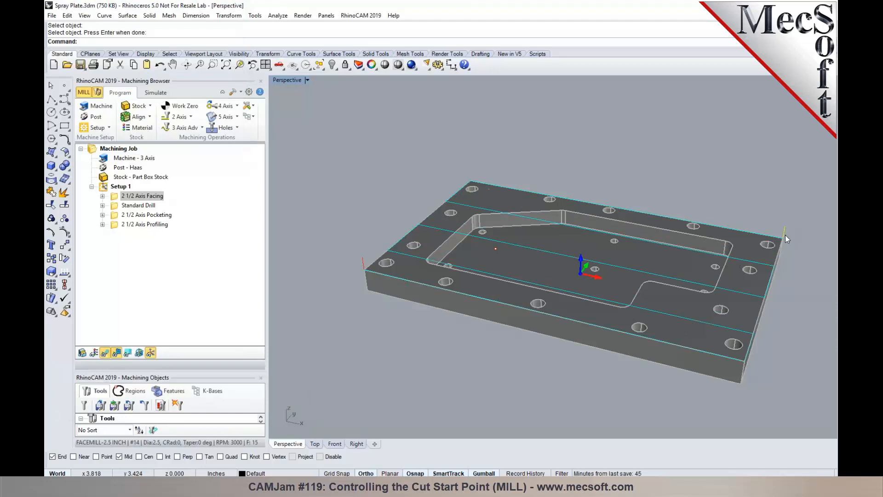
- Set the 2 1/2 Axis Facing operation to Start at Bottom with a 180-degree angle of cuts and regenerate the toolpath
{"action": "double_click", "coordinate": [116, 197]}
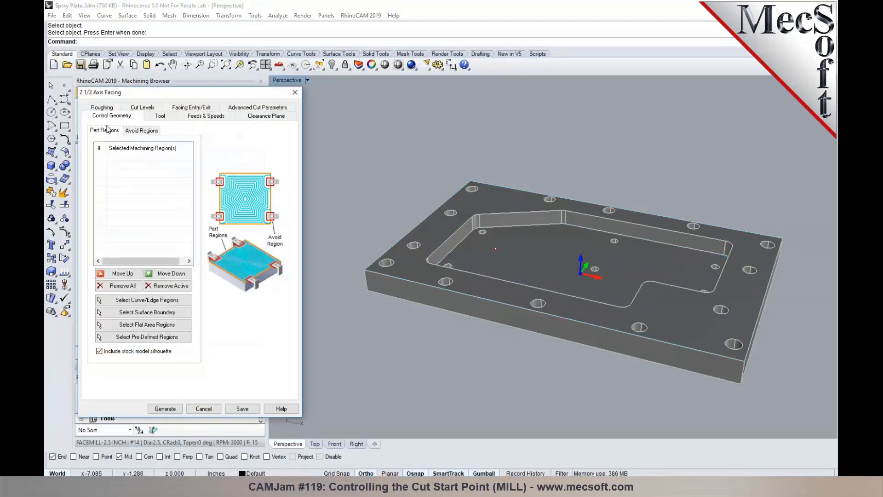
{"action": "left_click", "coordinate": [106, 108]}
{"action": "left_click", "coordinate": [111, 275]}
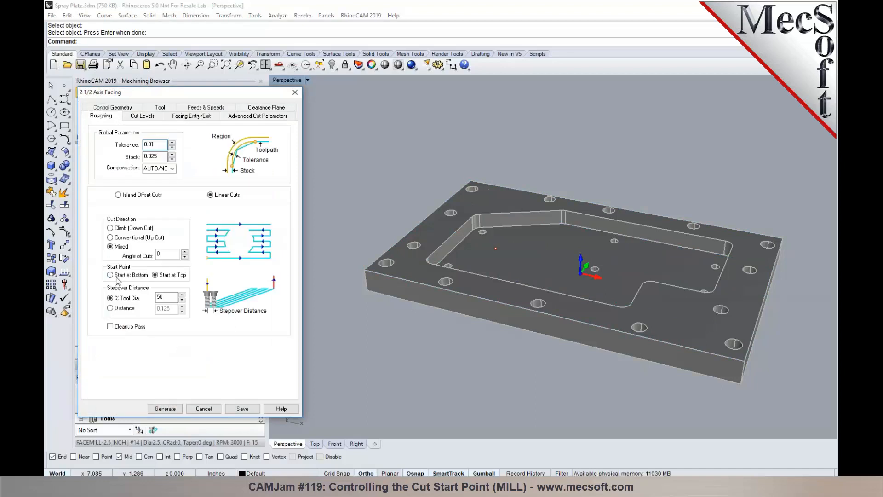
{"action": "double_click", "coordinate": [159, 255]}
{"action": "type", "text": "180"}
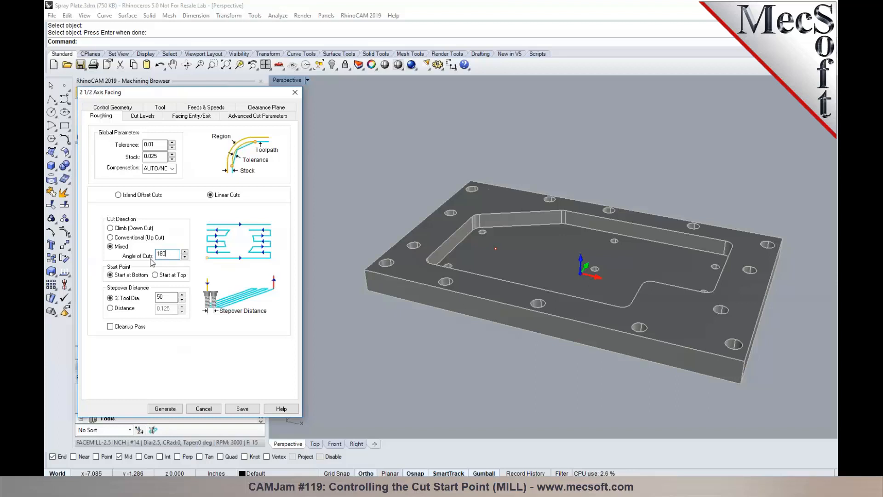
{"action": "left_click", "coordinate": [166, 411]}
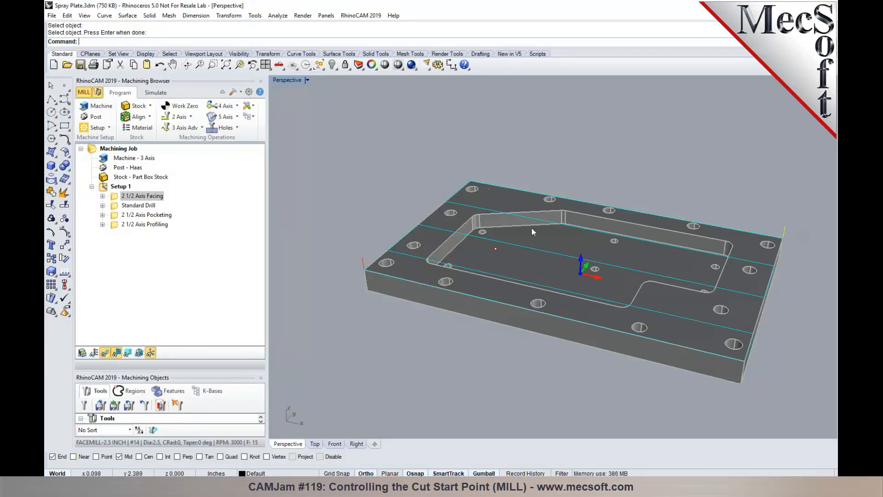
- Set the 2 1/2 Axis Facing operation's angle of cuts to 90 degrees, regenerate the toolpath and inspect its start corner
{"action": "double_click", "coordinate": [115, 198]}
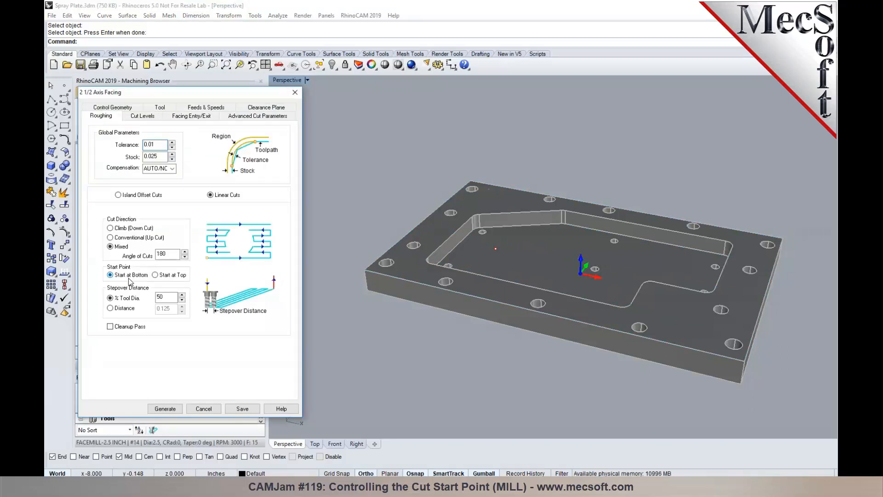
{"action": "double_click", "coordinate": [167, 254]}
{"action": "type", "text": "90"}
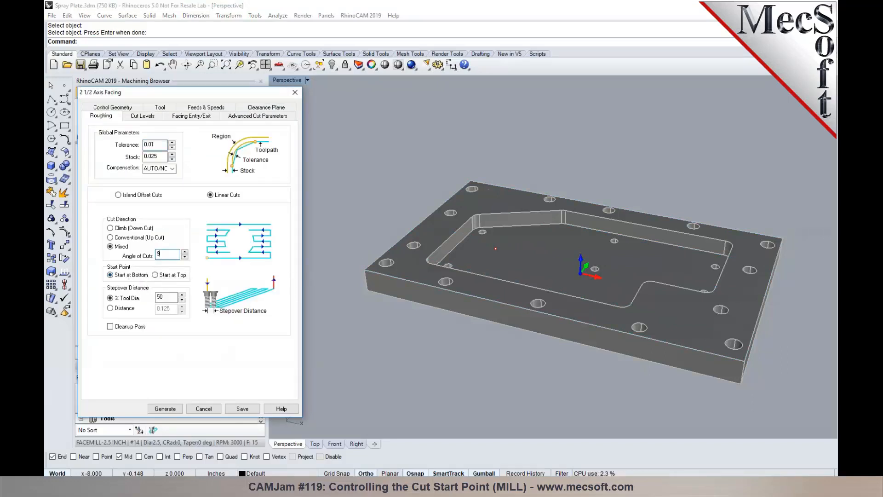
{"action": "left_click", "coordinate": [164, 408]}
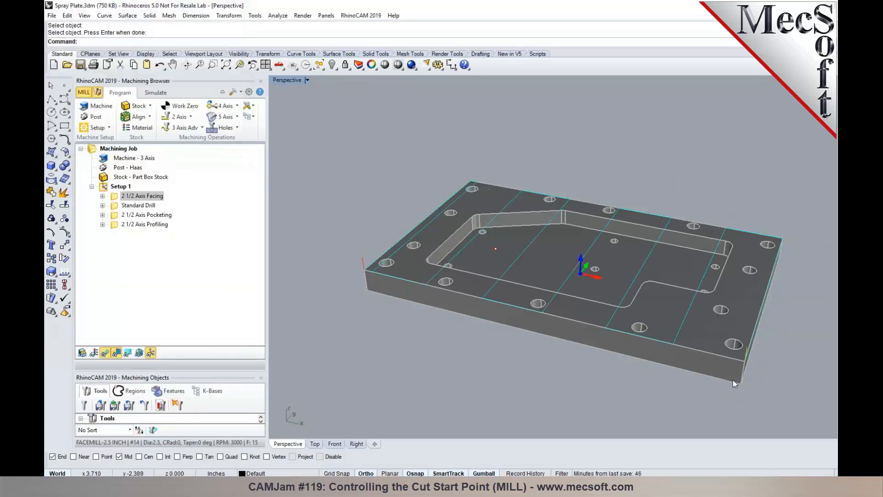
{"action": "right_click_drag", "start_coordinate": [738, 365], "coordinate": [759, 369]}
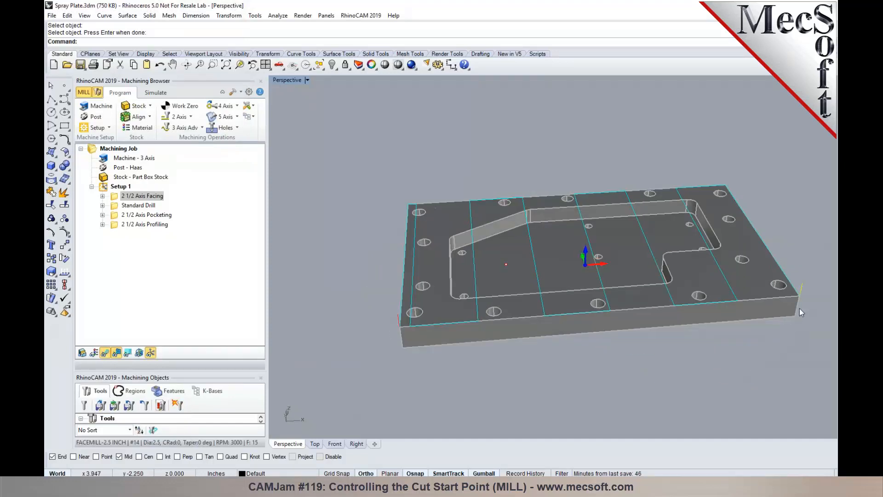